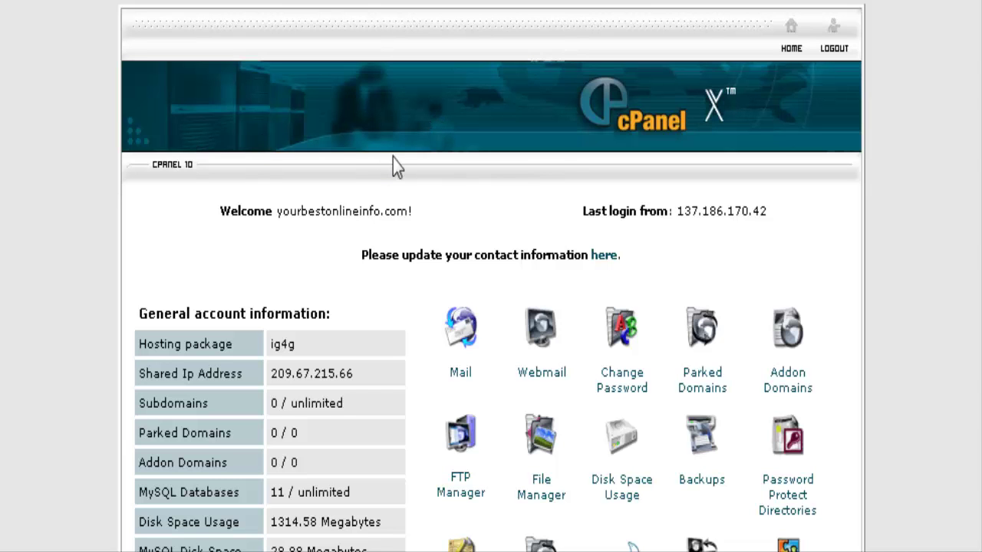
Open Fantastico and view the osTicket script page showing version 1.3.1 and no installations
{"action": "scroll", "coordinate": [400, 159], "scroll_direction": "down", "scroll_amount": 10}
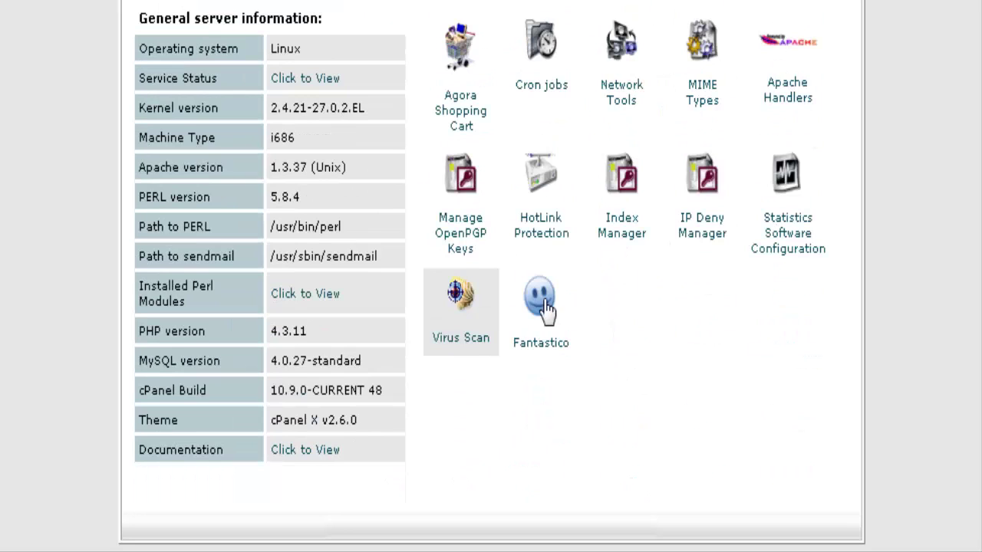
{"action": "left_click", "coordinate": [546, 308]}
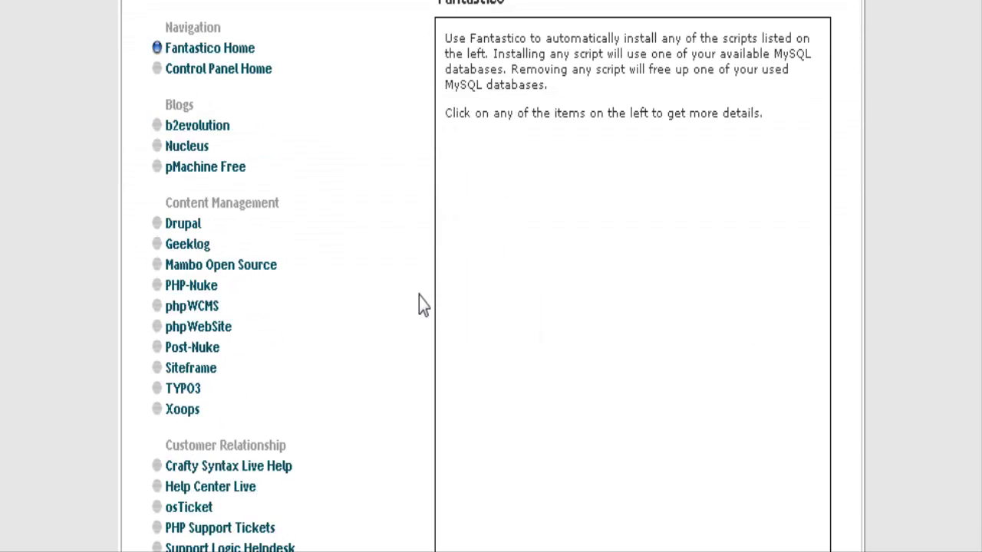
{"action": "scroll", "coordinate": [403, 295], "scroll_direction": "down", "scroll_amount": 8}
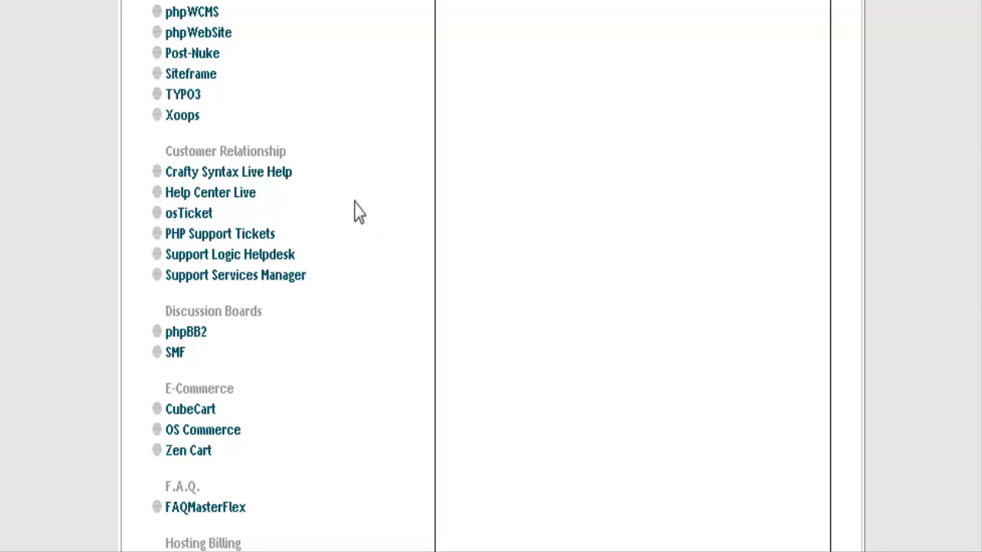
{"action": "left_click", "coordinate": [192, 219]}
{"action": "scroll", "coordinate": [812, 211], "scroll_direction": "down", "scroll_amount": 3}
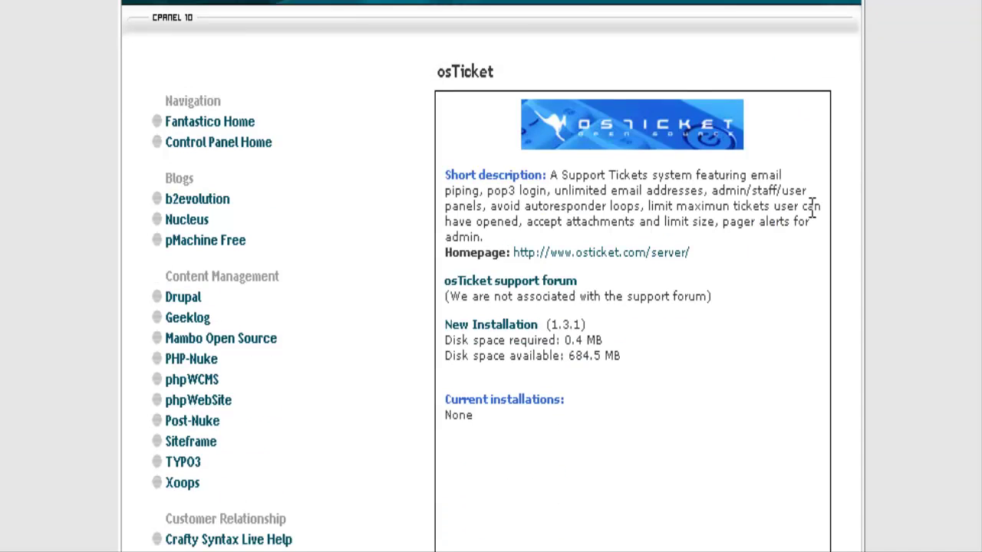
{"action": "scroll", "coordinate": [812, 212], "scroll_direction": "down", "scroll_amount": 2}
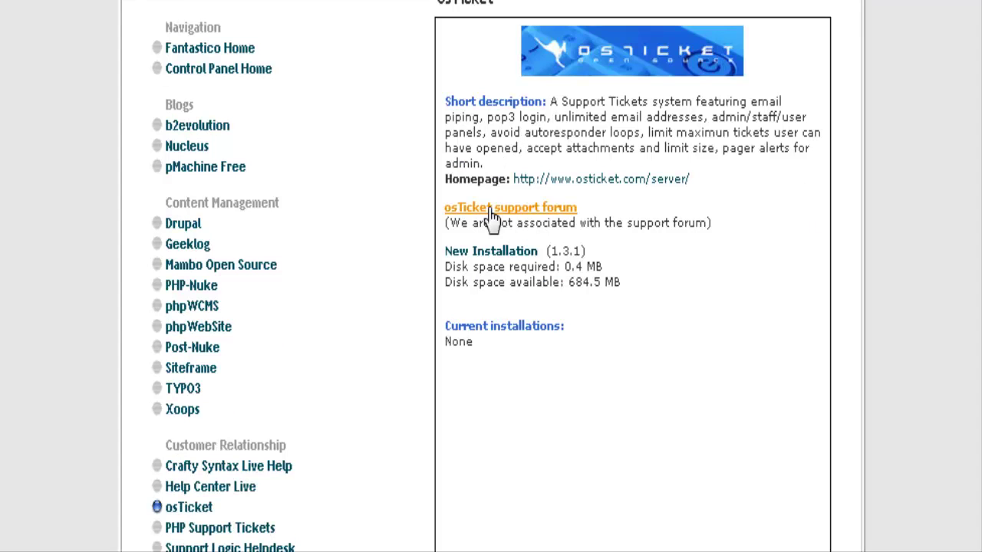
Start a new osTicket installation into the helpdesk directory
{"action": "left_click", "coordinate": [491, 261]}
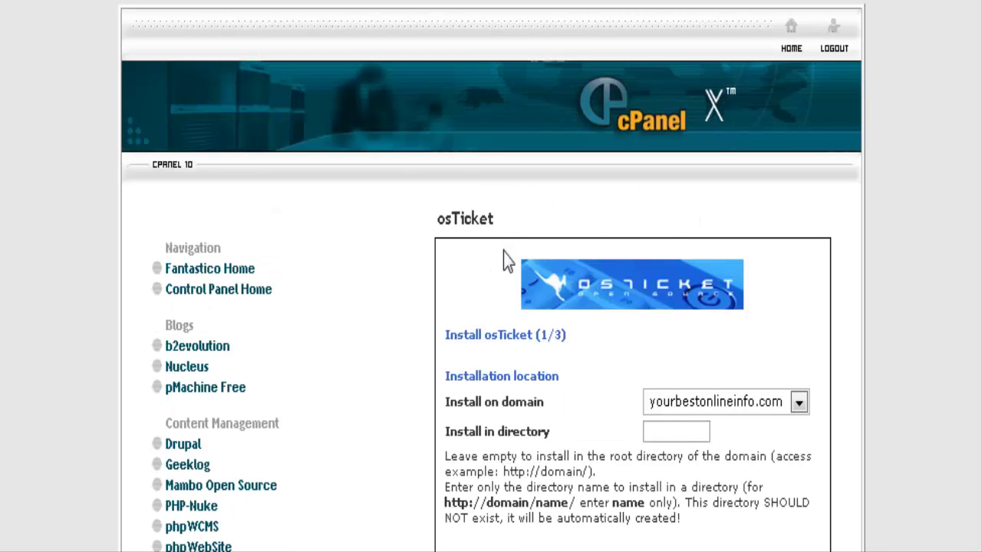
{"action": "scroll", "coordinate": [767, 247], "scroll_direction": "down", "scroll_amount": 4}
{"action": "scroll", "coordinate": [805, 249], "scroll_direction": "down", "scroll_amount": 8}
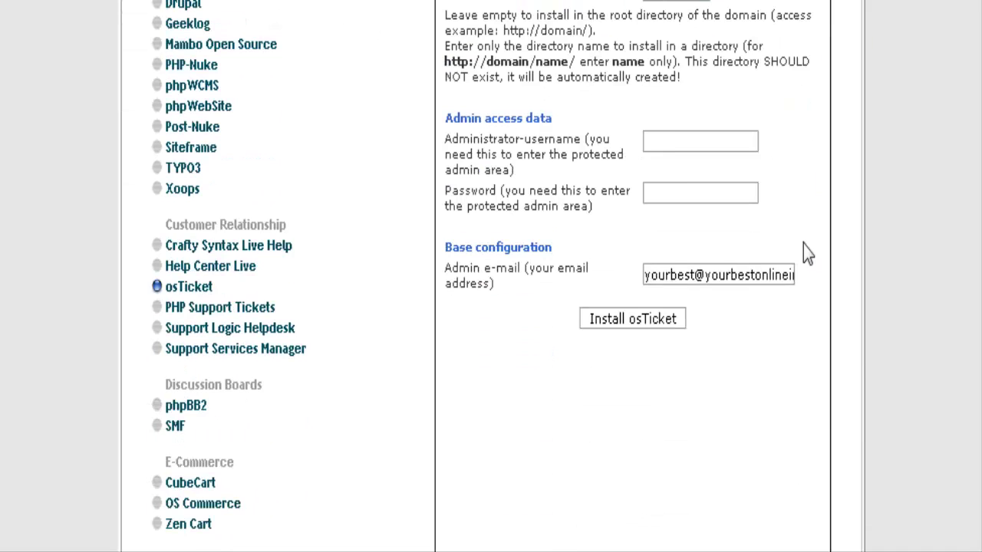
{"action": "scroll", "coordinate": [707, 204], "scroll_direction": "up", "scroll_amount": 2}
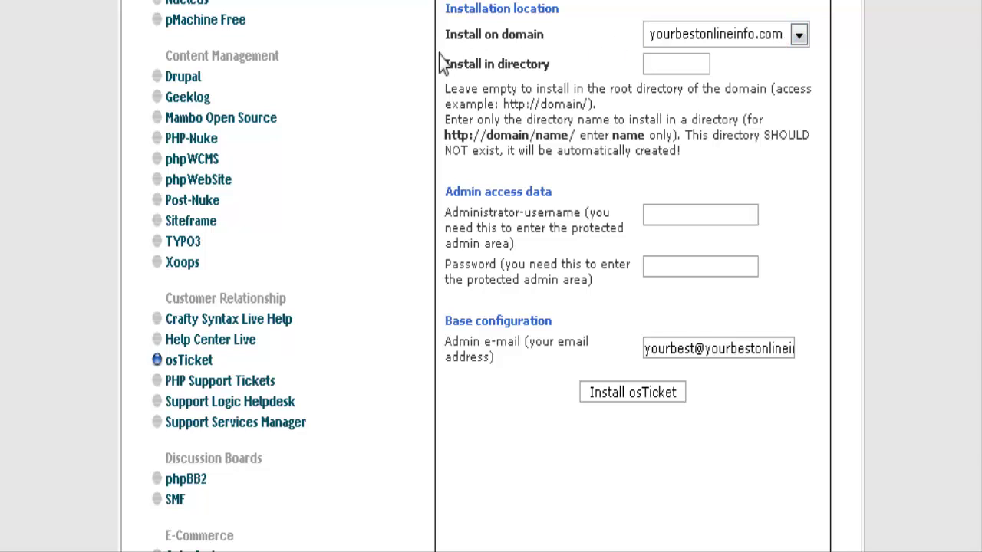
{"action": "left_click", "coordinate": [651, 64]}
{"action": "scroll", "coordinate": [891, 326], "scroll_direction": "up", "scroll_amount": 2}
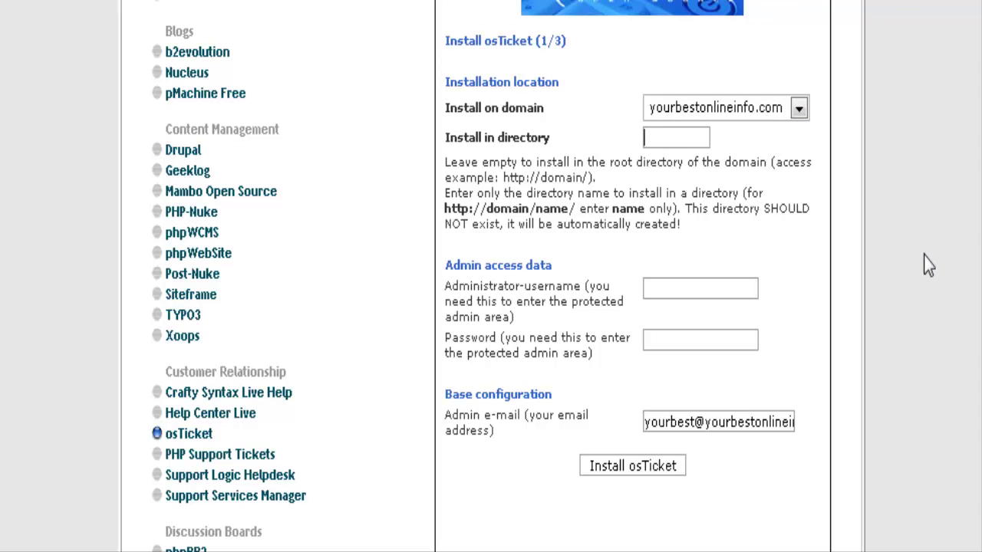
{"action": "type", "text": "helpdesk"}
Fill in the installation's administrator username and password
{"action": "scroll", "coordinate": [867, 190], "scroll_direction": "down", "scroll_amount": 2}
{"action": "left_click", "coordinate": [684, 145]}
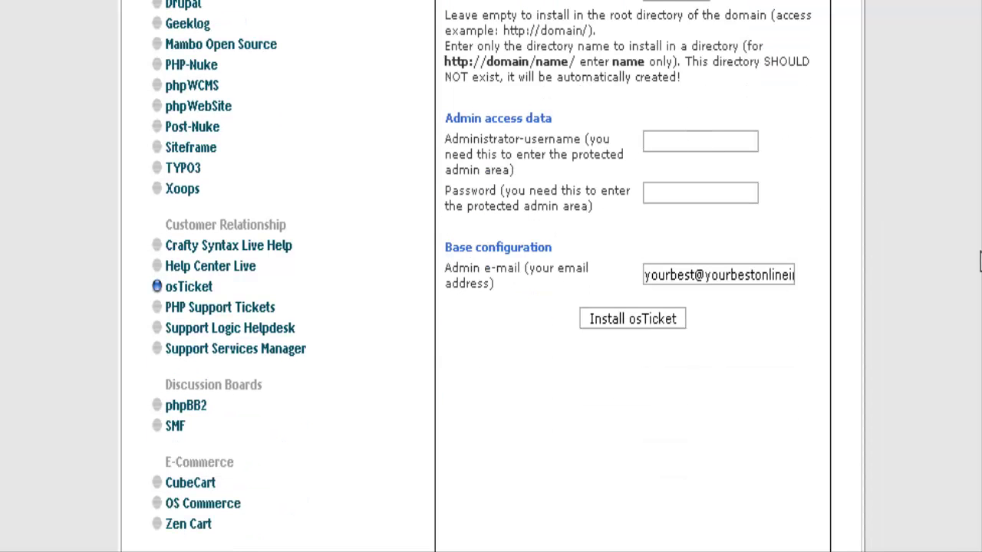
{"action": "type", "text": "admin"}
{"action": "key", "text": "Tab"}
{"action": "type", "text": "password"}
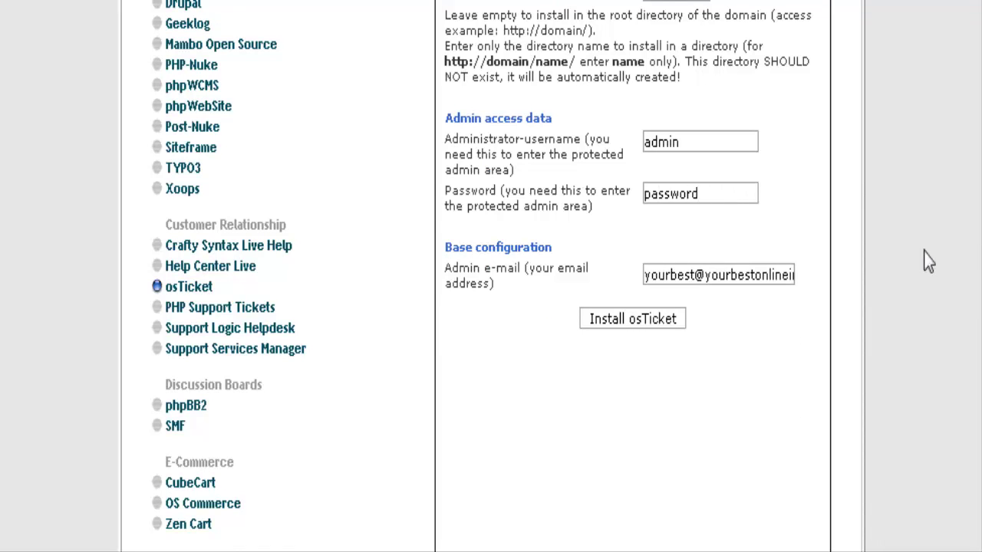
{"action": "scroll", "coordinate": [928, 261], "scroll_direction": "down", "scroll_amount": 2}
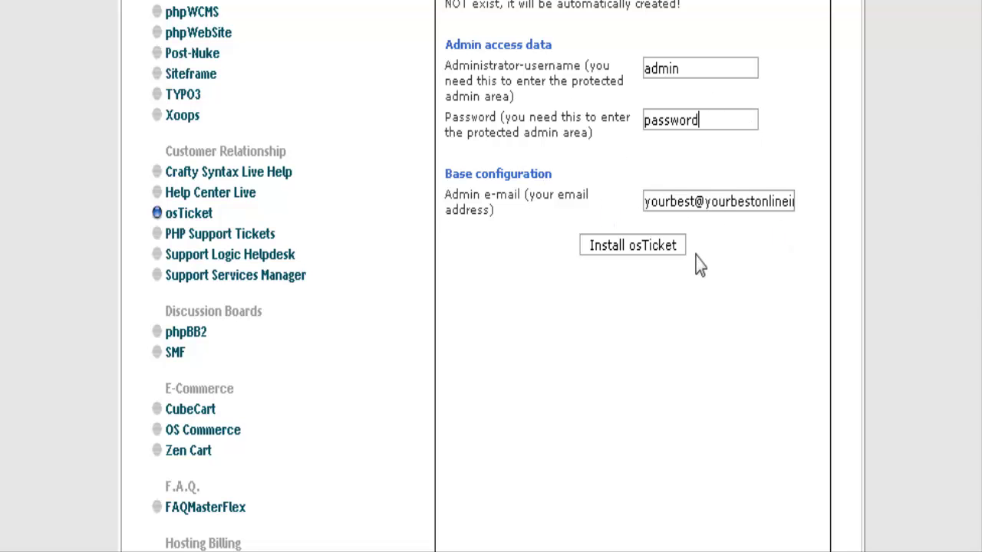
{"action": "scroll", "coordinate": [767, 254], "scroll_direction": "down", "scroll_amount": 2}
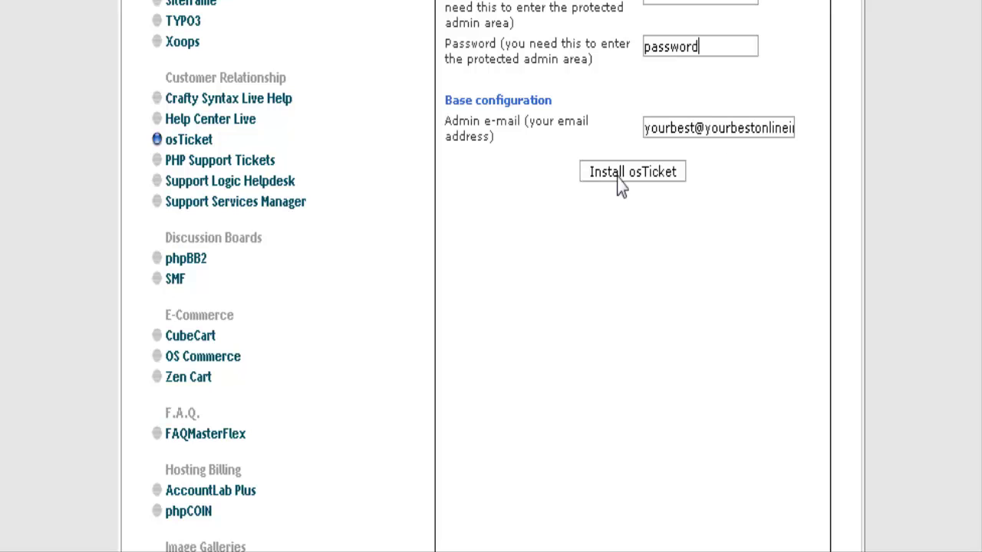
Install osTicket and finish setup, confirming config.php and data.sql are configured
{"action": "left_click", "coordinate": [648, 175]}
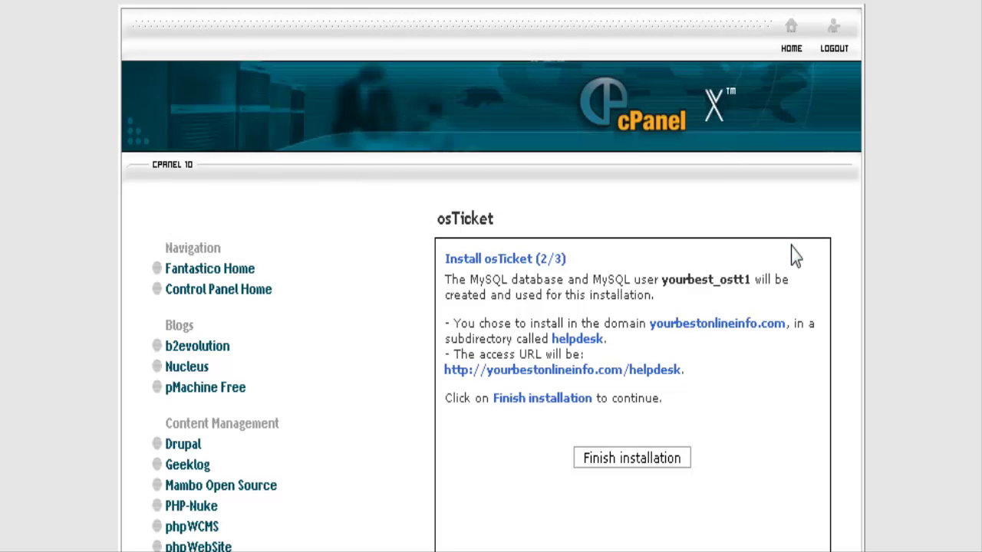
{"action": "scroll", "coordinate": [791, 248], "scroll_direction": "down", "scroll_amount": 4}
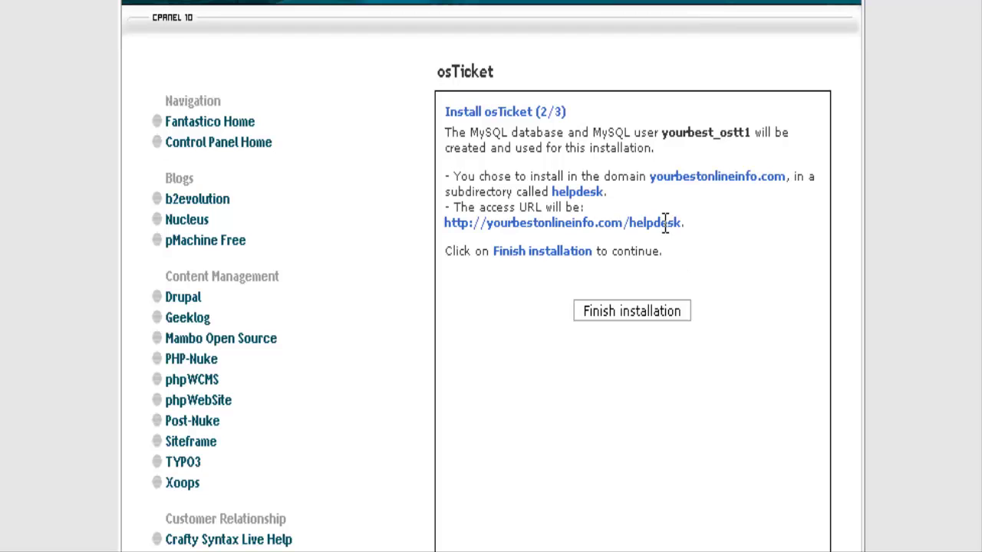
{"action": "left_click", "coordinate": [642, 315]}
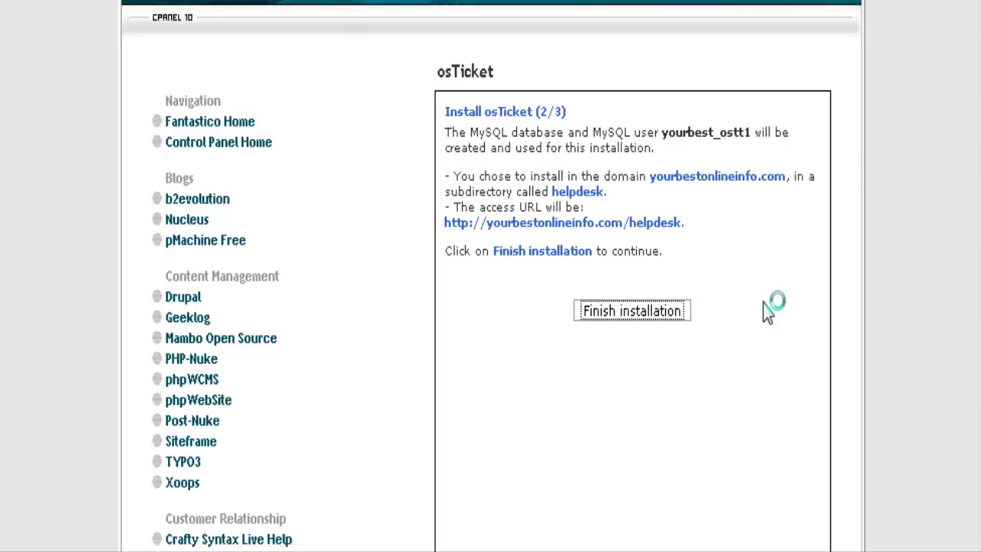
{"action": "scroll", "coordinate": [767, 311], "scroll_direction": "down", "scroll_amount": 3}
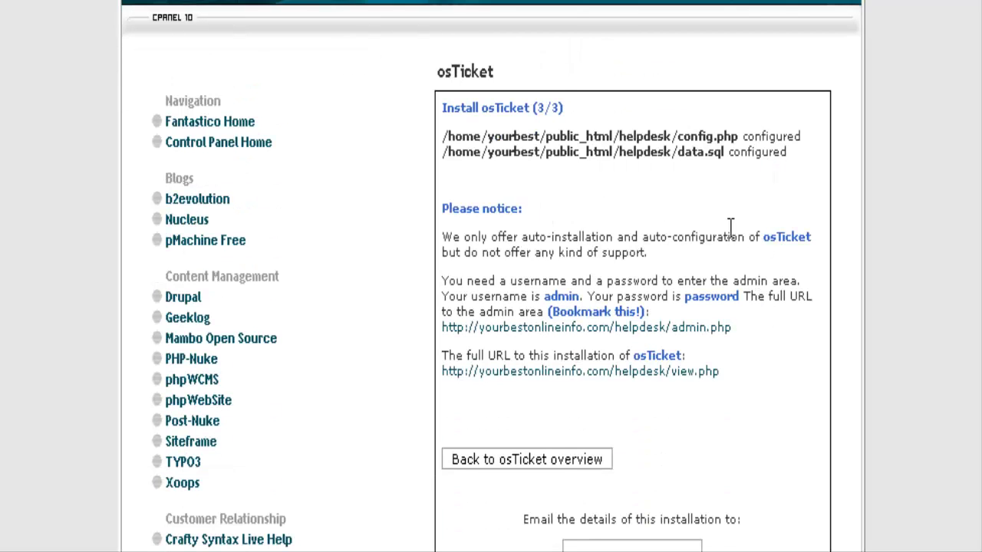
{"action": "scroll", "coordinate": [728, 224], "scroll_direction": "down", "scroll_amount": 2}
{"action": "scroll", "coordinate": [796, 242], "scroll_direction": "down", "scroll_amount": 2}
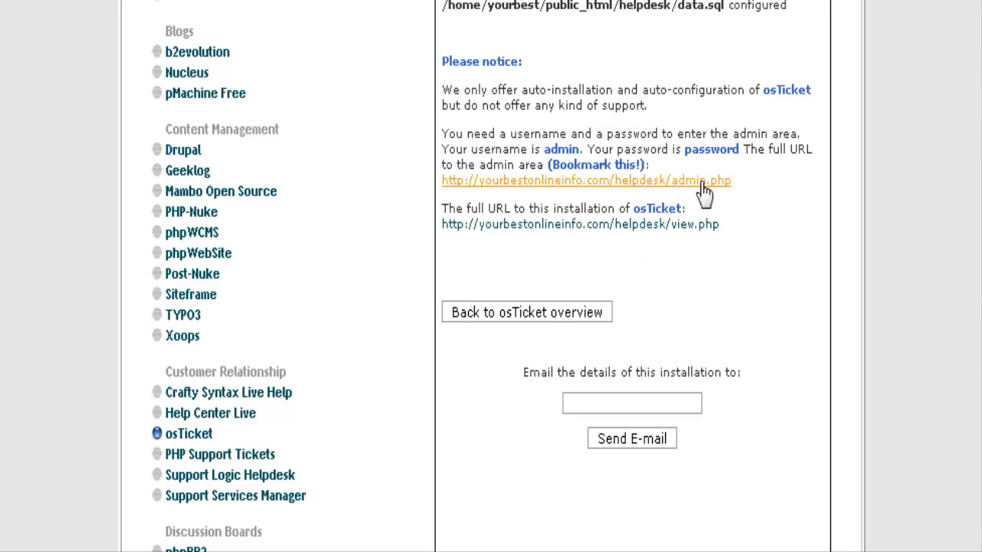
{"action": "scroll", "coordinate": [701, 190], "scroll_direction": "down", "scroll_amount": 2}
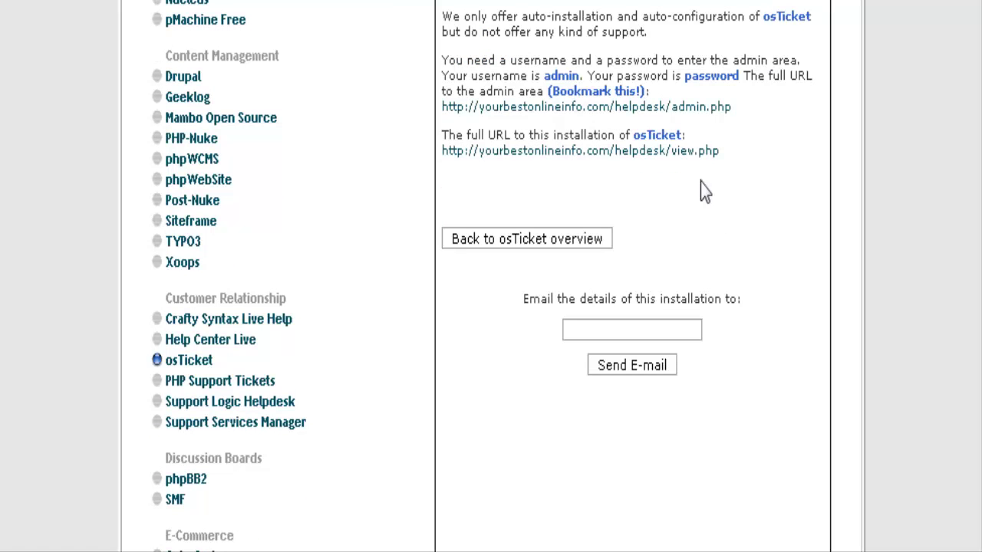
Go to admin.php and log in with the administrator username and password
{"action": "left_click", "coordinate": [700, 110]}
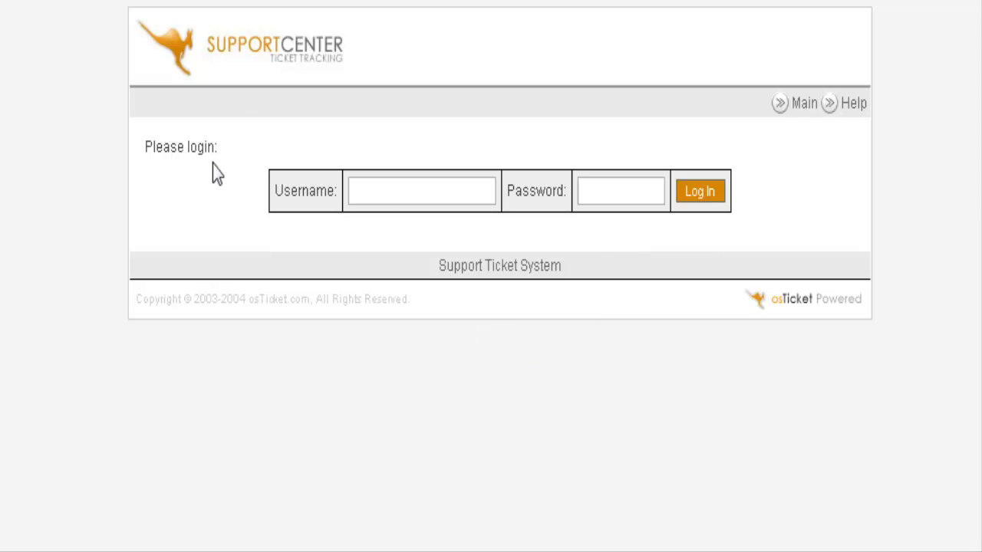
{"action": "left_click", "coordinate": [386, 191]}
{"action": "type", "text": "admin"}
{"action": "key", "text": "Tab"}
{"action": "type", "text": "password"}
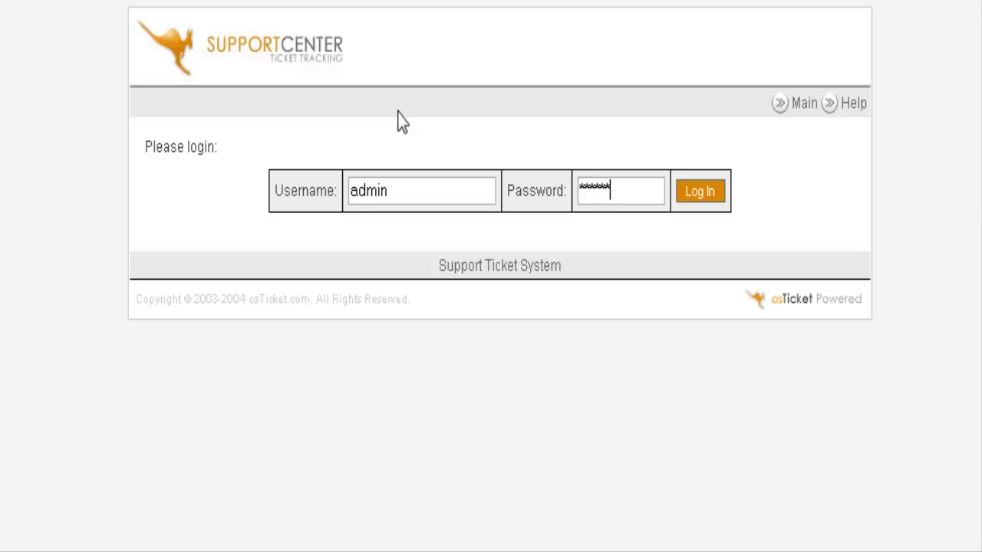
{"action": "key", "text": "Return"}
{"action": "key", "text": "Escape"}
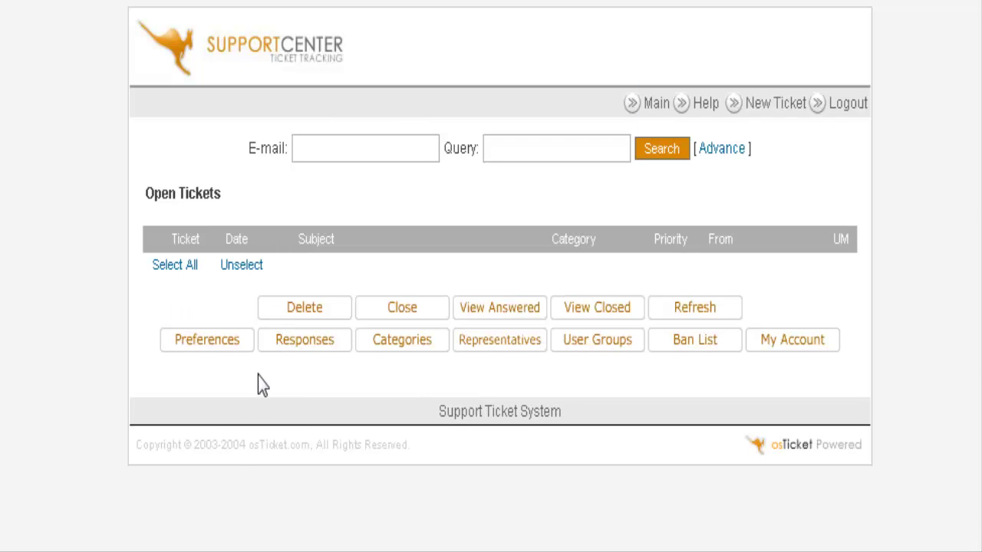
Open the Categories settings and look over the existing Support category
{"action": "left_click", "coordinate": [401, 346]}
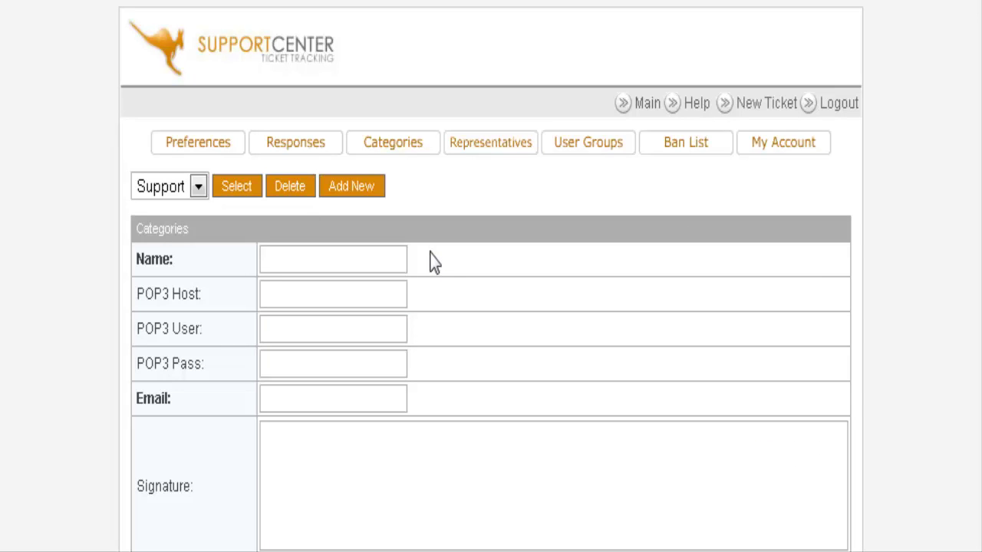
{"action": "scroll", "coordinate": [401, 259], "scroll_direction": "down", "scroll_amount": 2}
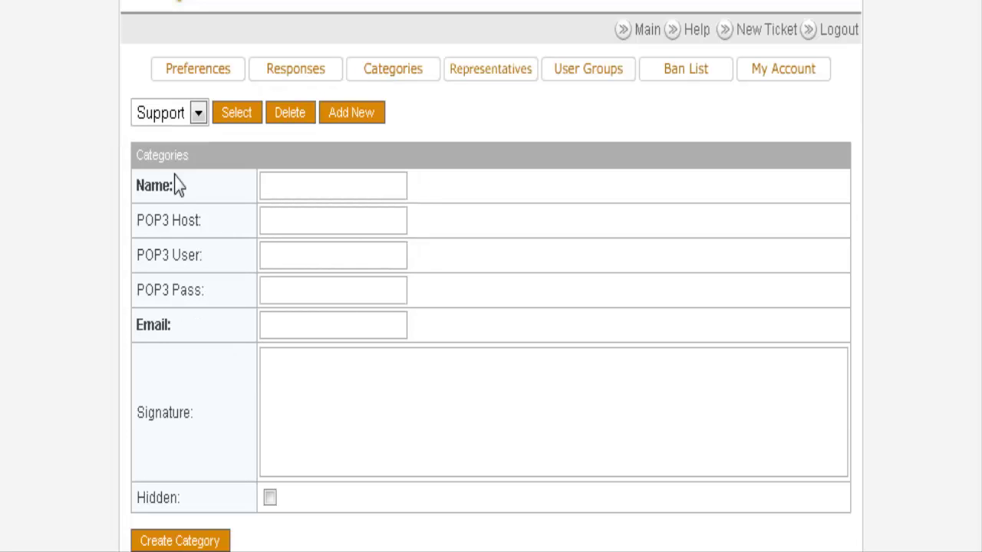
{"action": "left_click", "coordinate": [193, 123]}
{"action": "left_click", "coordinate": [192, 118]}
Enter General Question as the new category name along with the ticket support e-mail address
{"action": "left_click", "coordinate": [291, 188]}
{"action": "scroll", "coordinate": [437, 215], "scroll_direction": "down", "scroll_amount": 2}
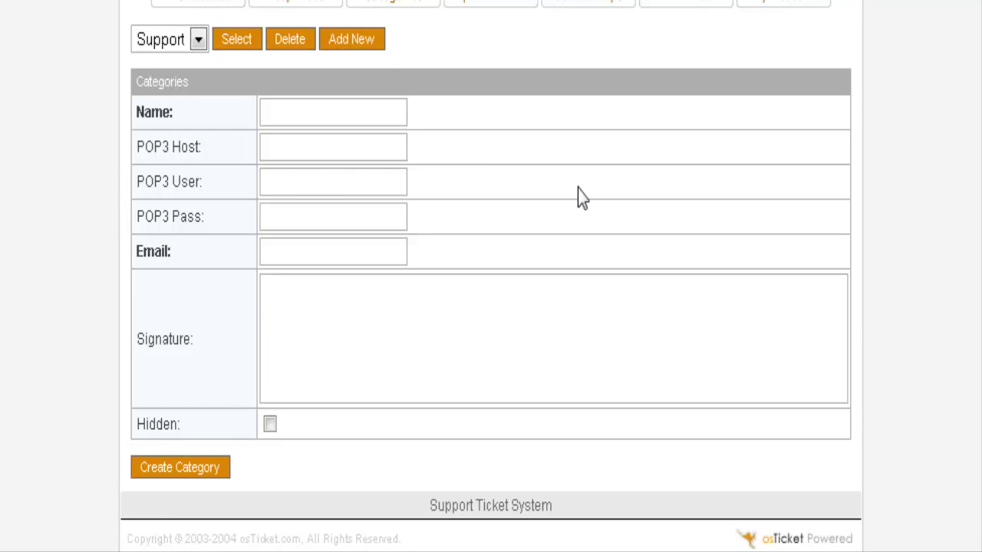
{"action": "type", "text": "General Question"}
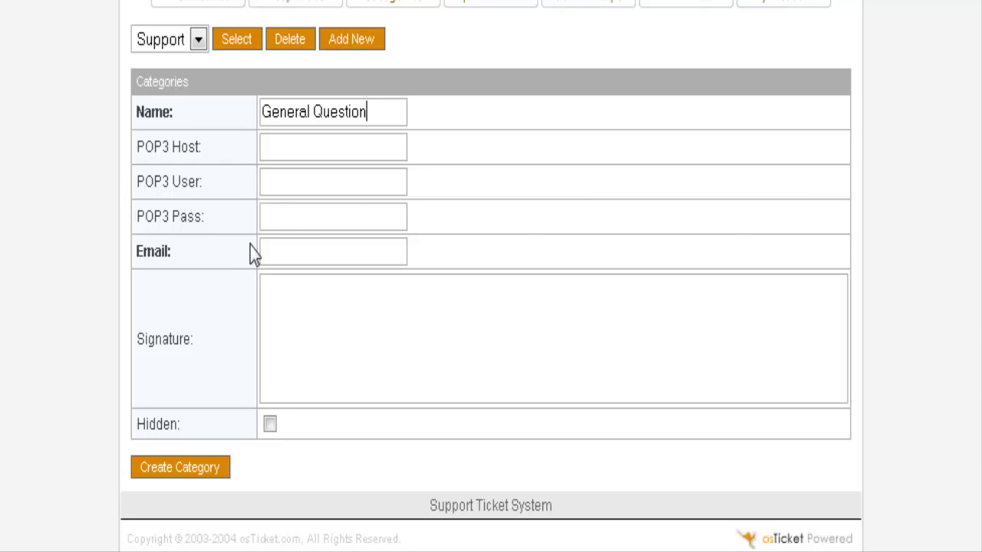
{"action": "scroll", "coordinate": [471, 276], "scroll_direction": "down", "scroll_amount": 1}
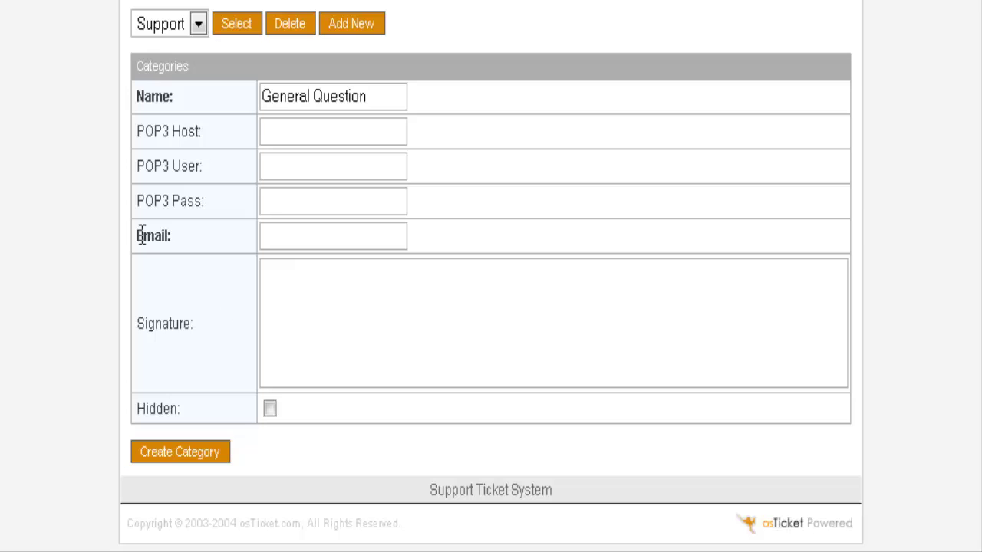
{"action": "left_click", "coordinate": [307, 234]}
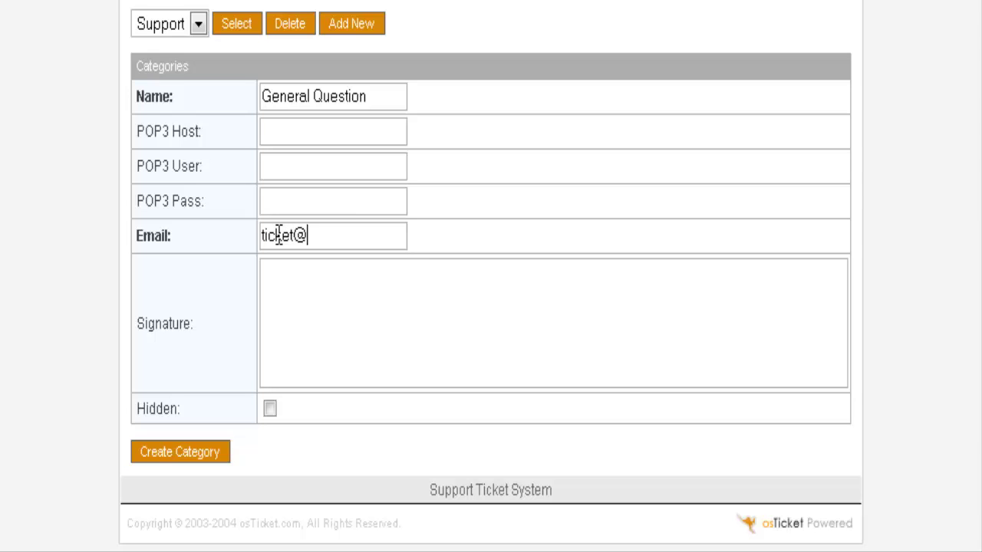
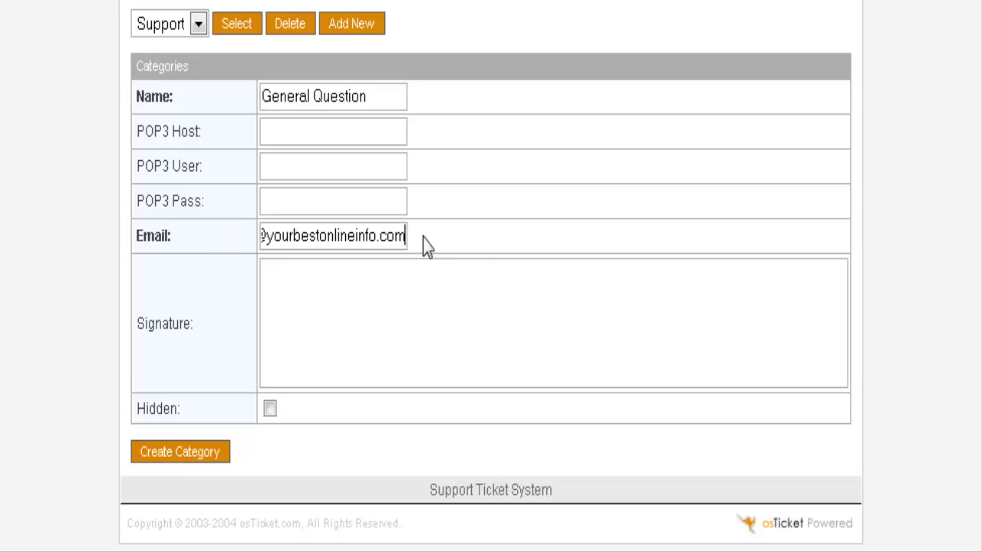
Create the General Question category and reload it from the Categories list to verify
{"action": "left_click", "coordinate": [183, 454]}
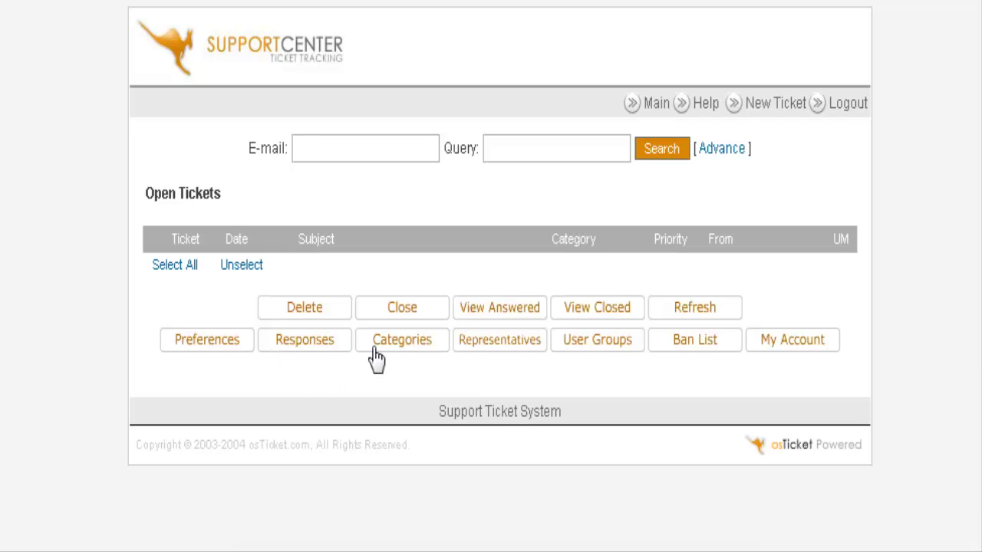
{"action": "left_click", "coordinate": [399, 342]}
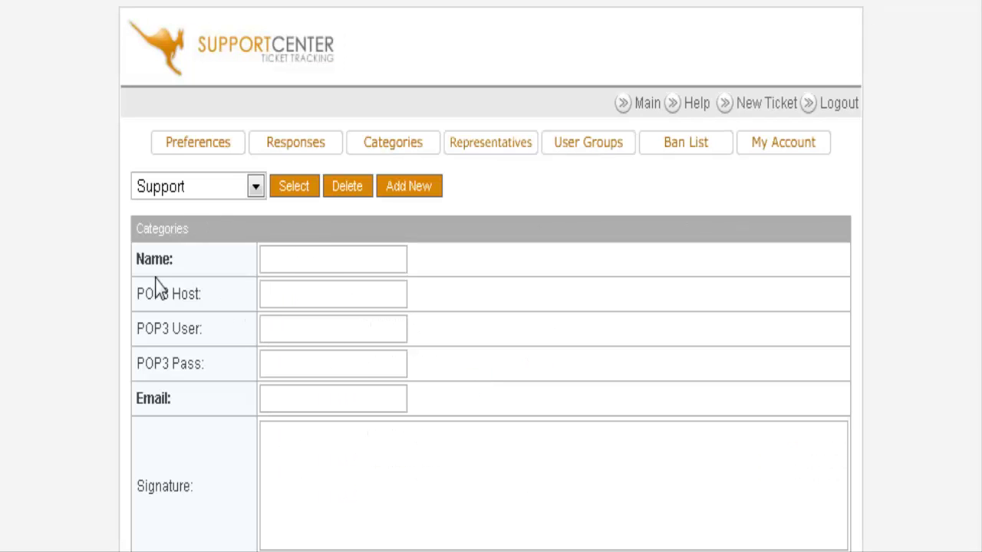
{"action": "left_click", "coordinate": [256, 186]}
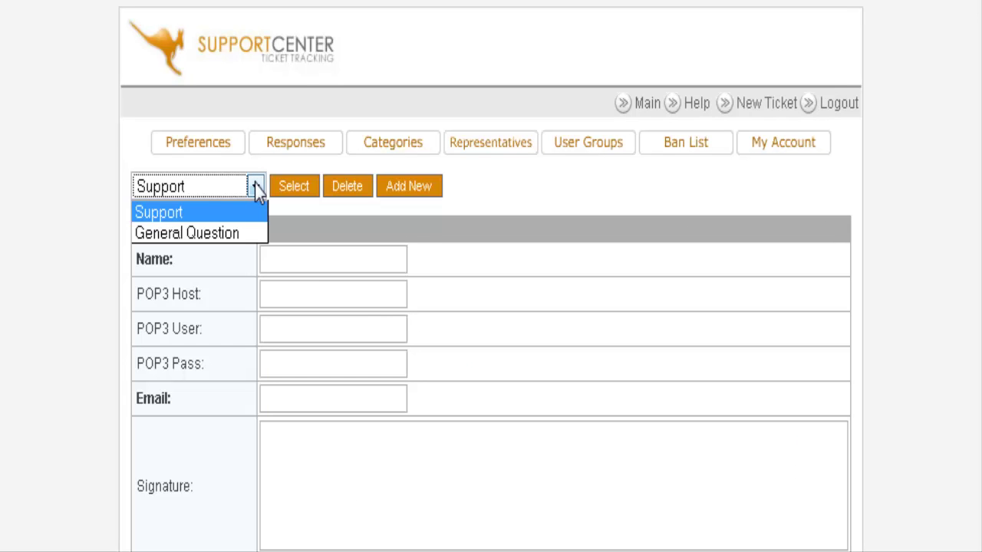
{"action": "left_click", "coordinate": [238, 232]}
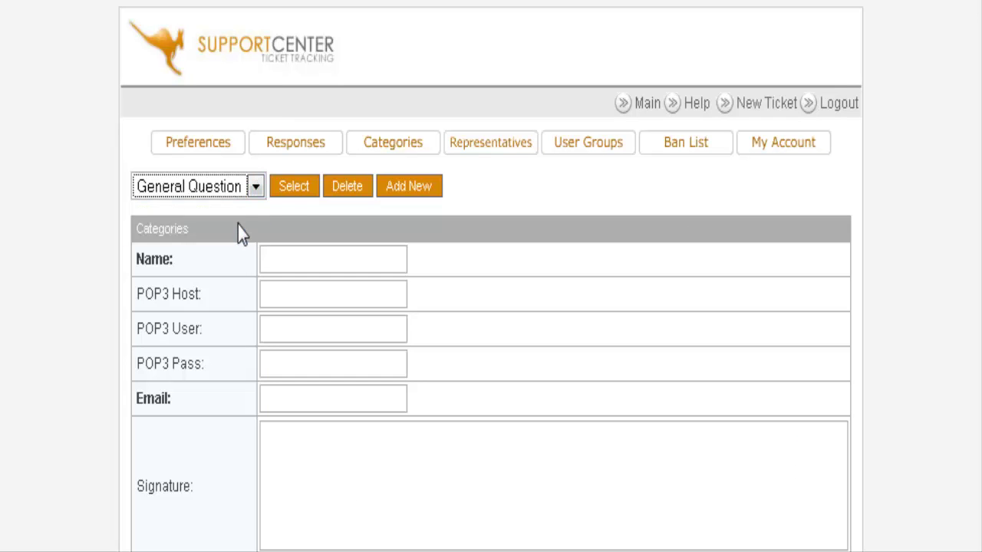
{"action": "left_click", "coordinate": [293, 190]}
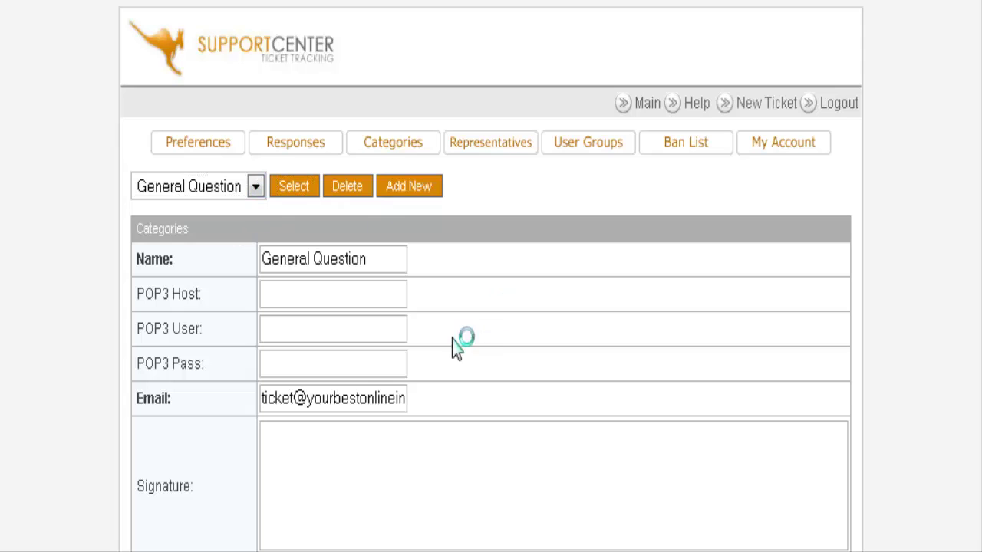
{"action": "scroll", "coordinate": [556, 337], "scroll_direction": "down", "scroll_amount": 2}
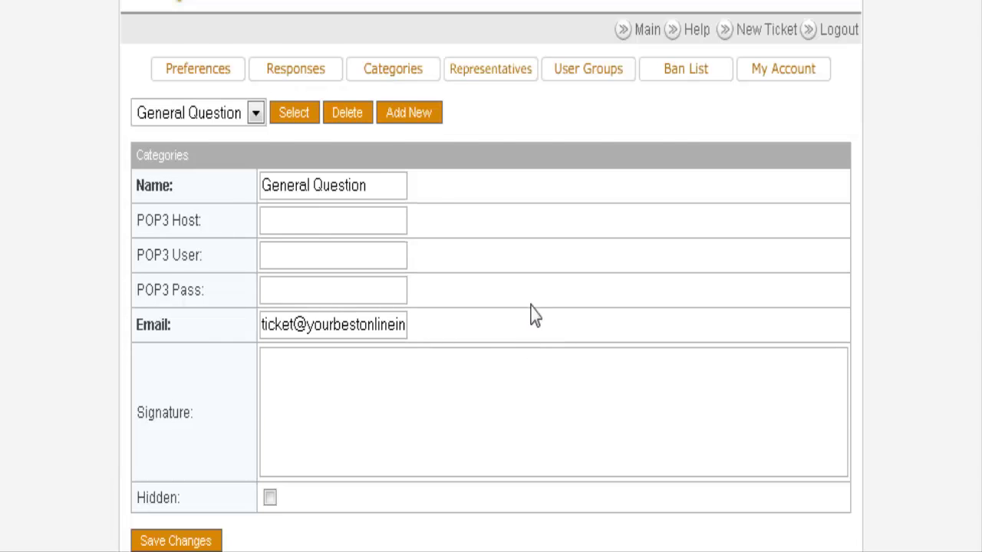
{"action": "scroll", "coordinate": [535, 316], "scroll_direction": "up", "scroll_amount": 2}
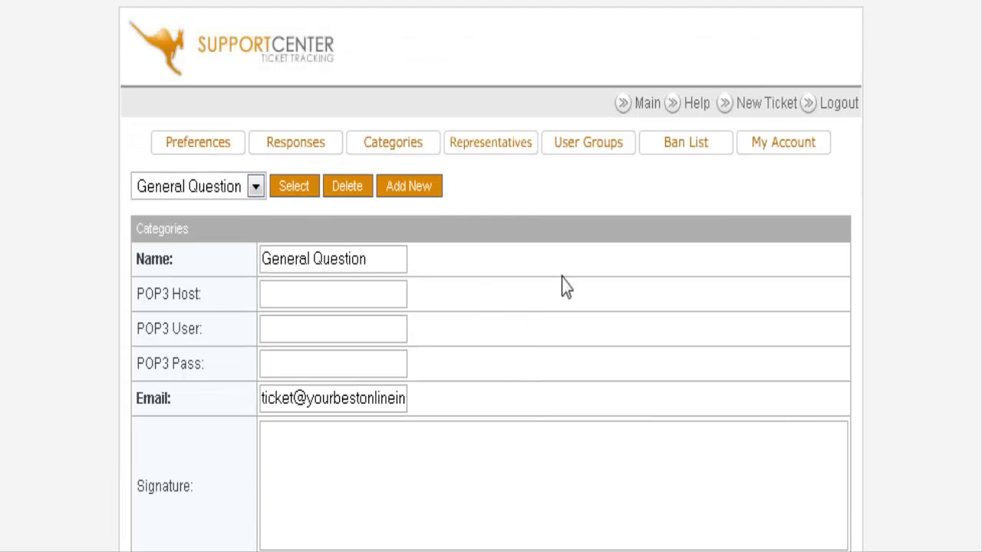
Review the Support category's details and signature, then begin a blank new category
{"action": "left_click", "coordinate": [255, 190]}
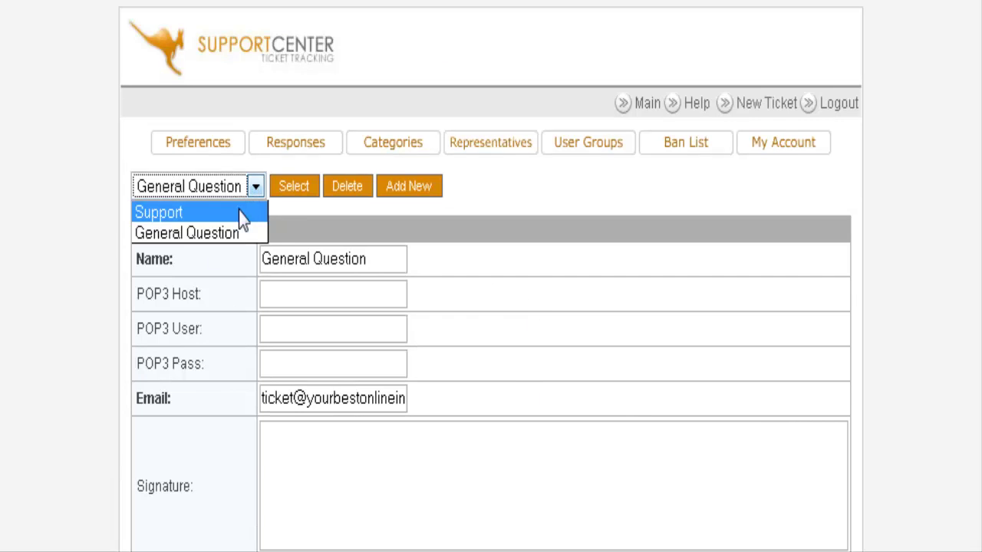
{"action": "left_click", "coordinate": [239, 211]}
{"action": "left_click", "coordinate": [292, 191]}
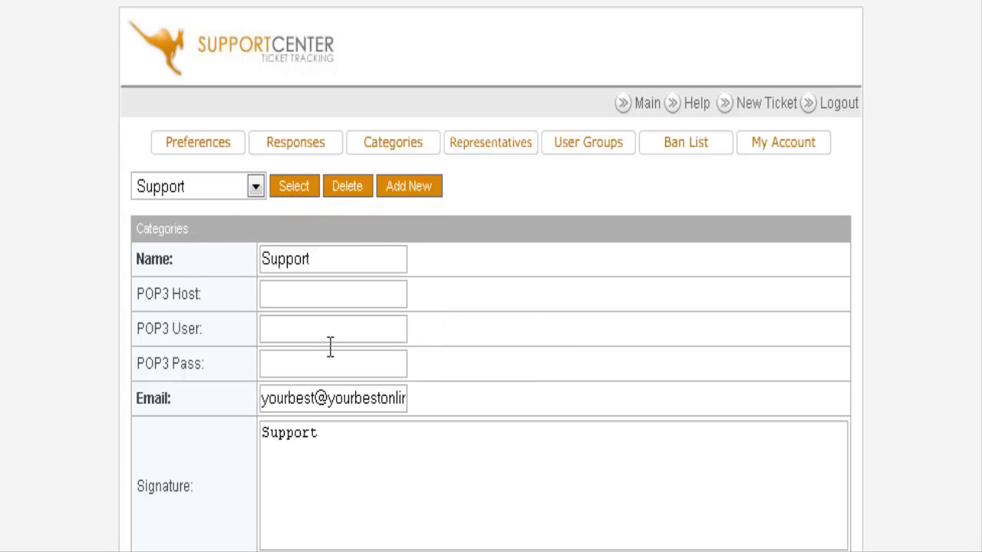
{"action": "scroll", "coordinate": [522, 330], "scroll_direction": "down", "scroll_amount": 4}
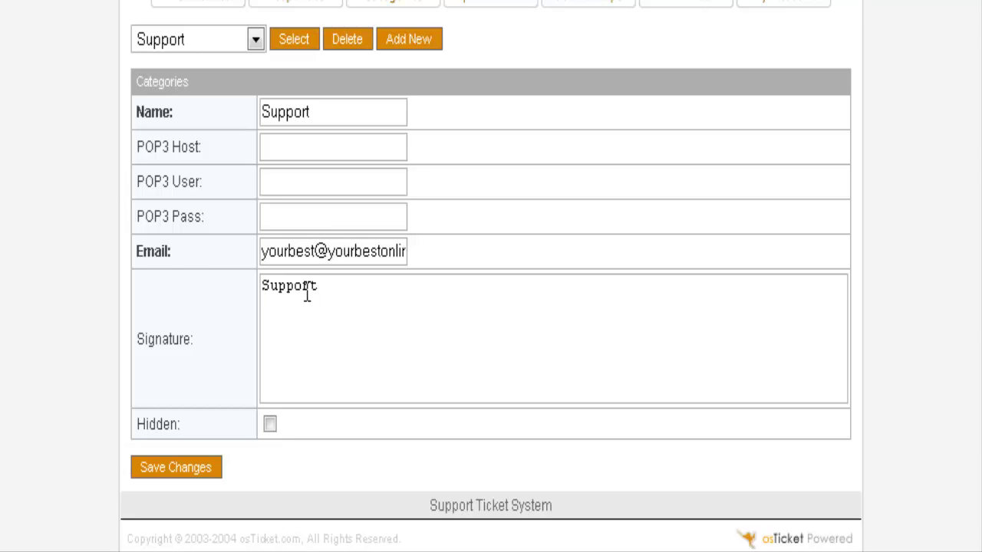
{"action": "left_click_drag", "start_coordinate": [331, 287], "coordinate": [217, 287]}
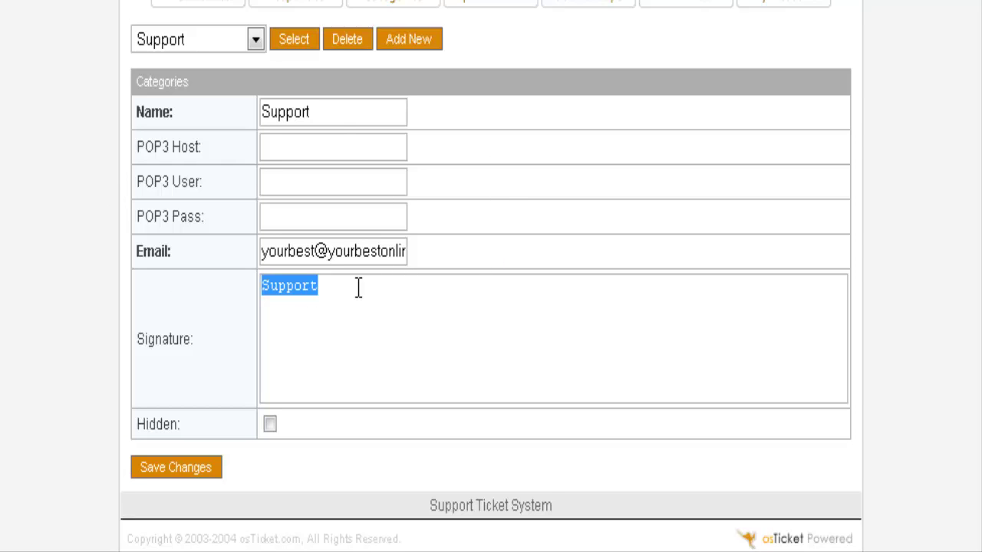
{"action": "left_click", "coordinate": [255, 39]}
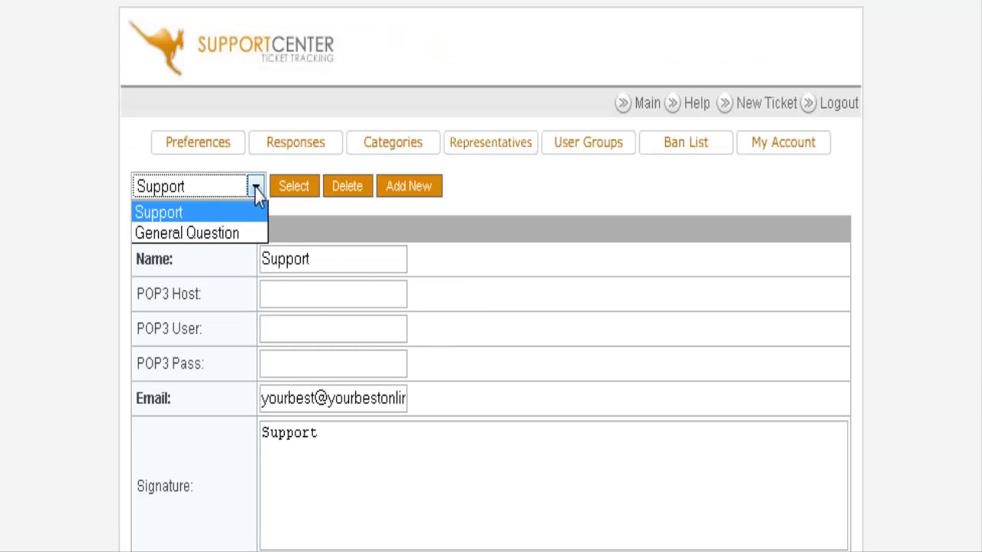
{"action": "left_click", "coordinate": [254, 189]}
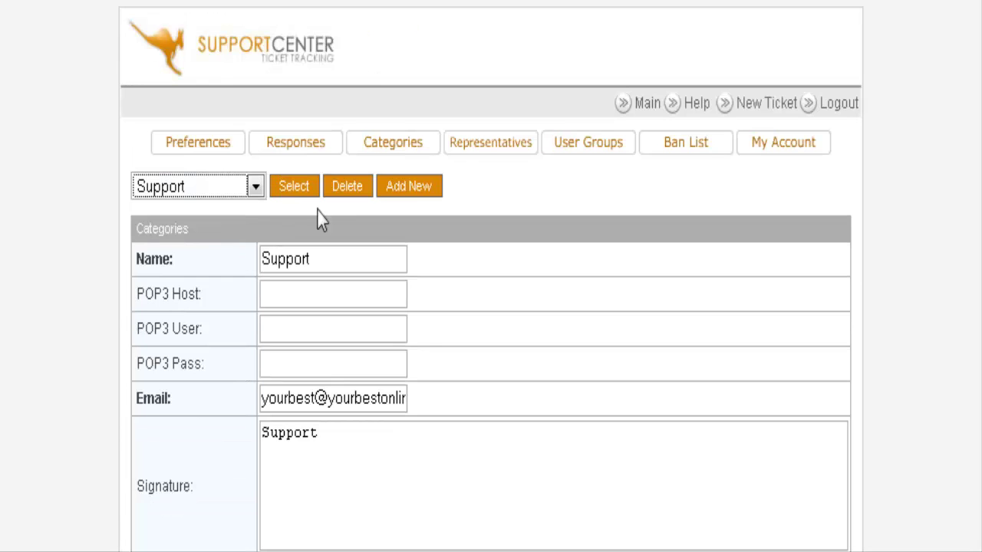
{"action": "left_click", "coordinate": [407, 188]}
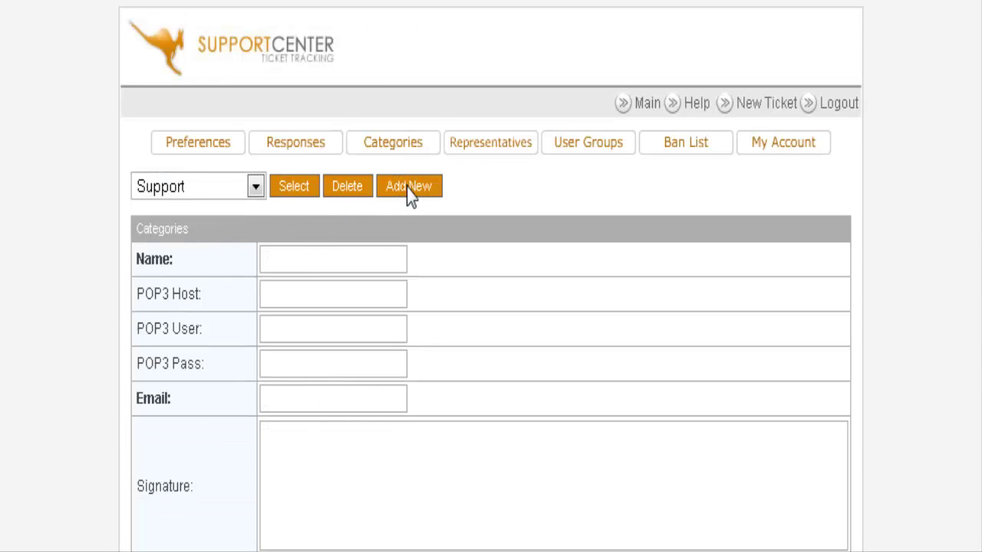
Name the new category JV Request and fill in the saved ticket e-mail address
{"action": "left_click", "coordinate": [290, 185]}
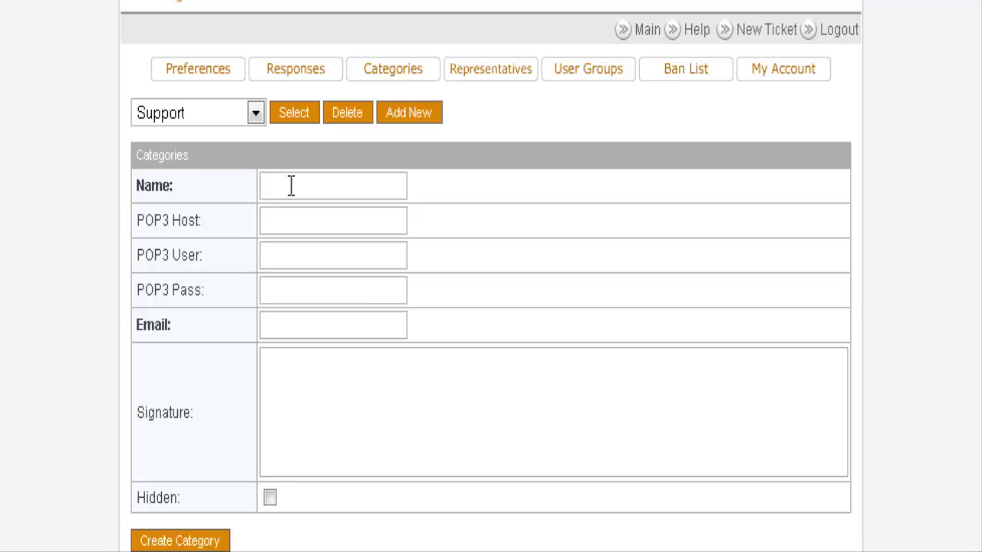
{"action": "type", "text": "JV Request"}
{"action": "left_click", "coordinate": [290, 322]}
{"action": "left_click", "coordinate": [278, 325]}
{"action": "left_click", "coordinate": [319, 399]}
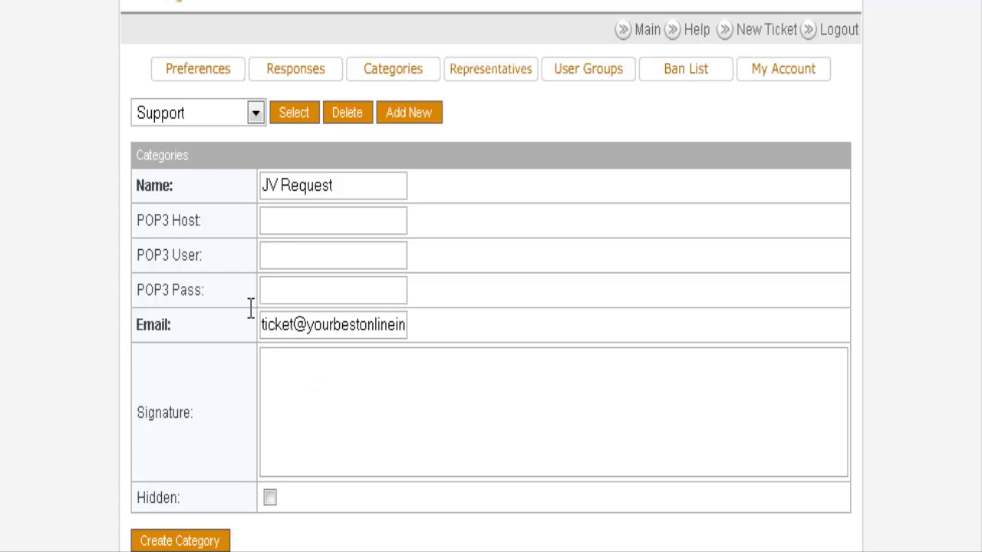
{"action": "scroll", "coordinate": [442, 338], "scroll_direction": "down", "scroll_amount": 2}
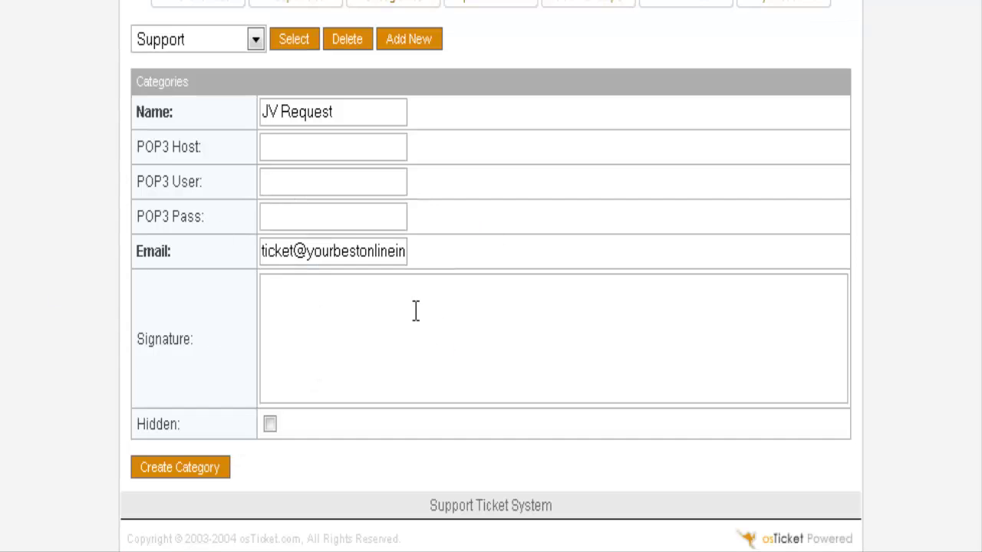
{"action": "left_click", "coordinate": [324, 294]}
{"action": "left_click", "coordinate": [189, 471]}
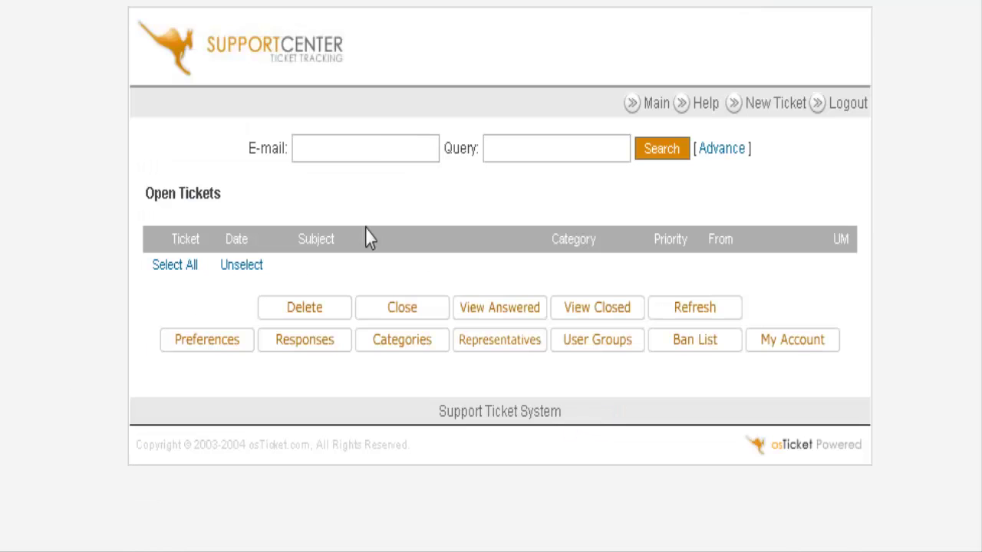
{"action": "left_click", "coordinate": [408, 347]}
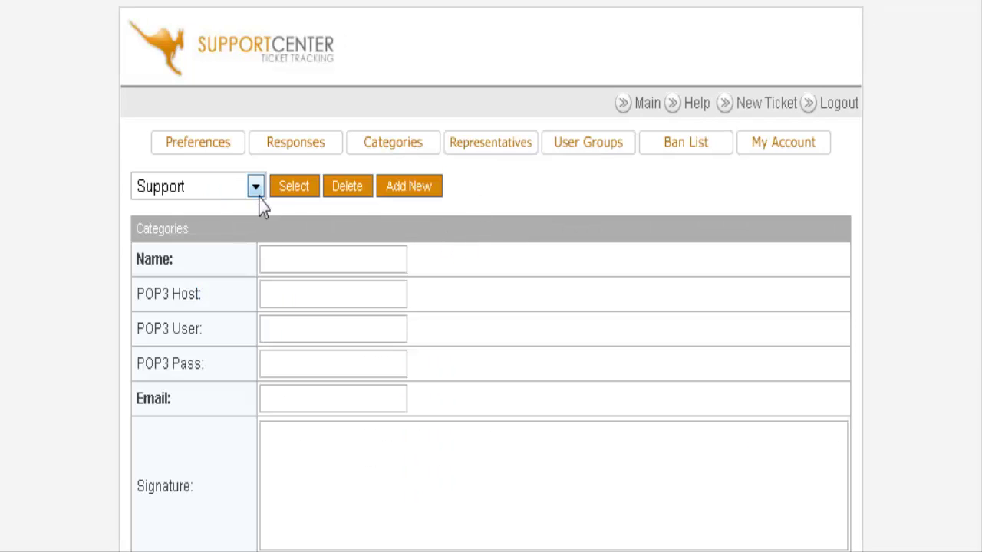
{"action": "left_click", "coordinate": [255, 188]}
{"action": "left_click", "coordinate": [252, 189]}
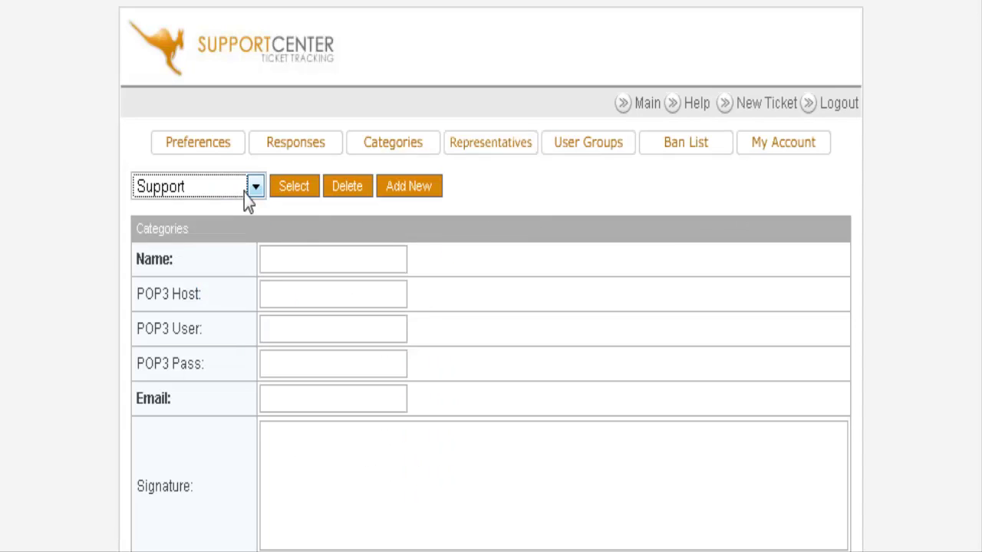
{"action": "left_click", "coordinate": [251, 187]}
{"action": "left_click", "coordinate": [251, 187]}
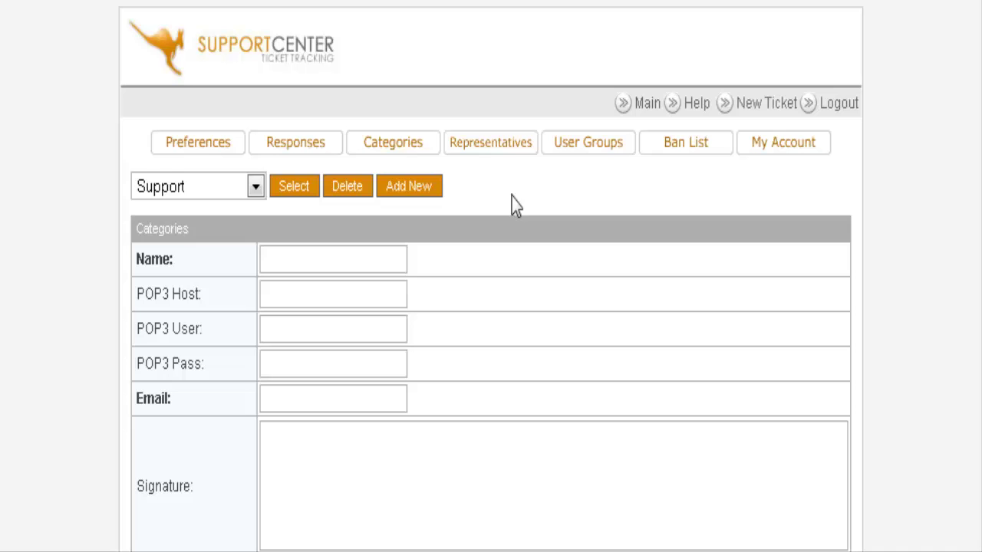
Save preferences with GMT -05:00 timezone, 20 tickets per page, and .jpg/.gif/.png/.txt attachments
{"action": "left_click", "coordinate": [198, 151]}
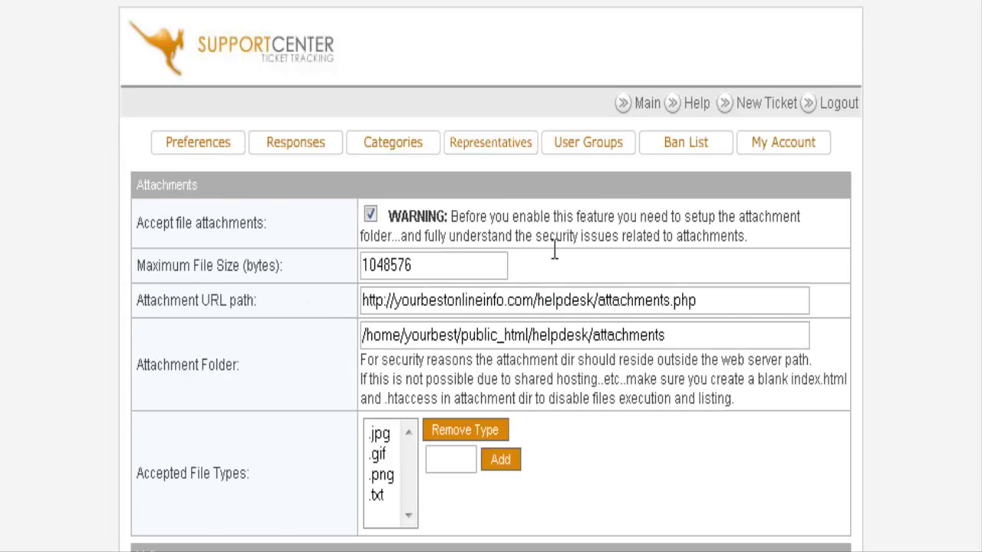
{"action": "scroll", "coordinate": [612, 240], "scroll_direction": "down", "scroll_amount": 2}
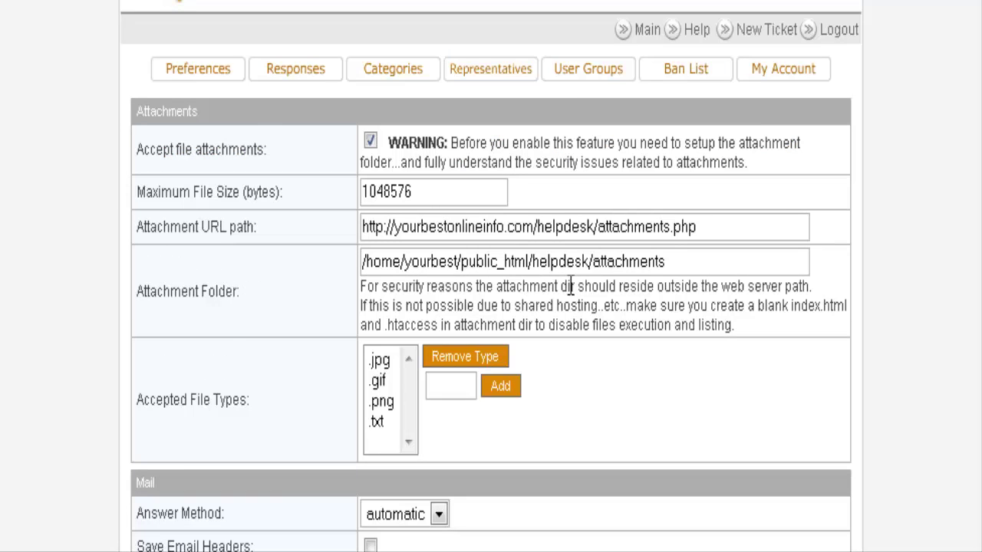
{"action": "scroll", "coordinate": [570, 285], "scroll_direction": "down", "scroll_amount": 2}
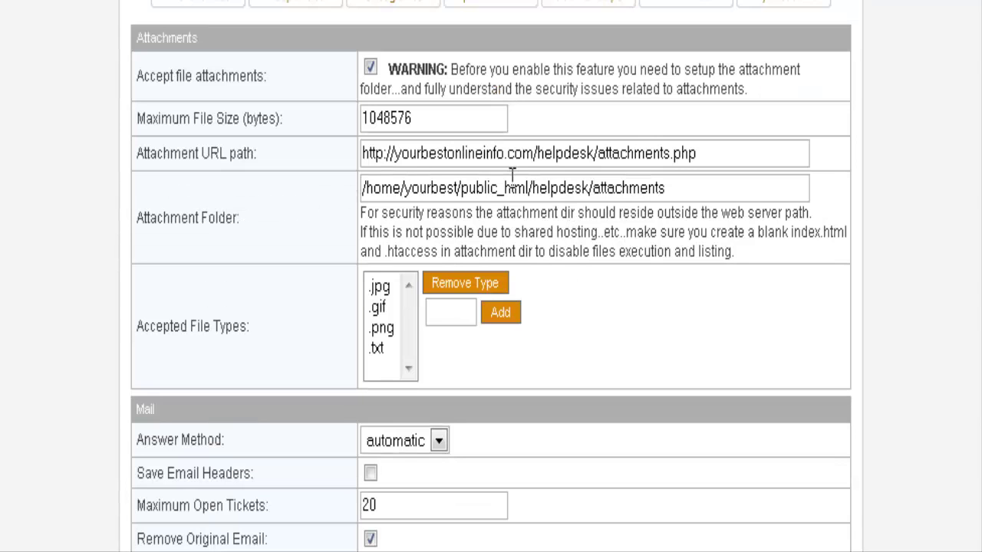
{"action": "scroll", "coordinate": [591, 221], "scroll_direction": "down", "scroll_amount": 6}
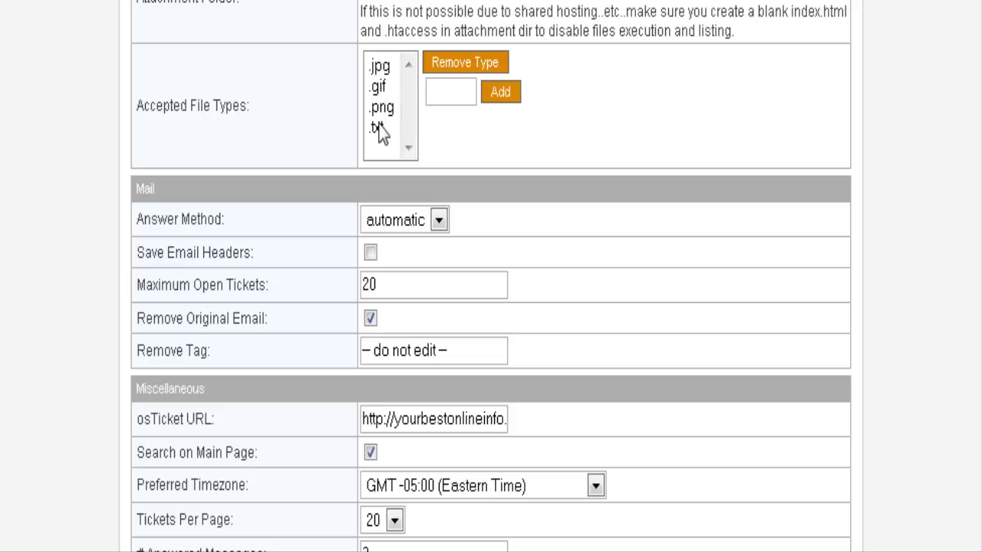
{"action": "left_click", "coordinate": [452, 87]}
{"action": "scroll", "coordinate": [634, 237], "scroll_direction": "down", "scroll_amount": 3}
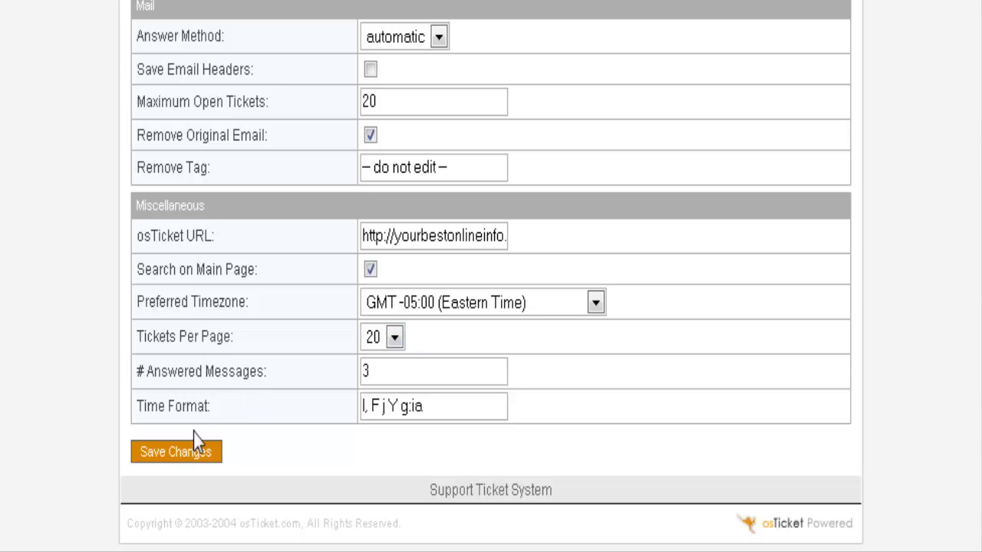
{"action": "left_click", "coordinate": [183, 458]}
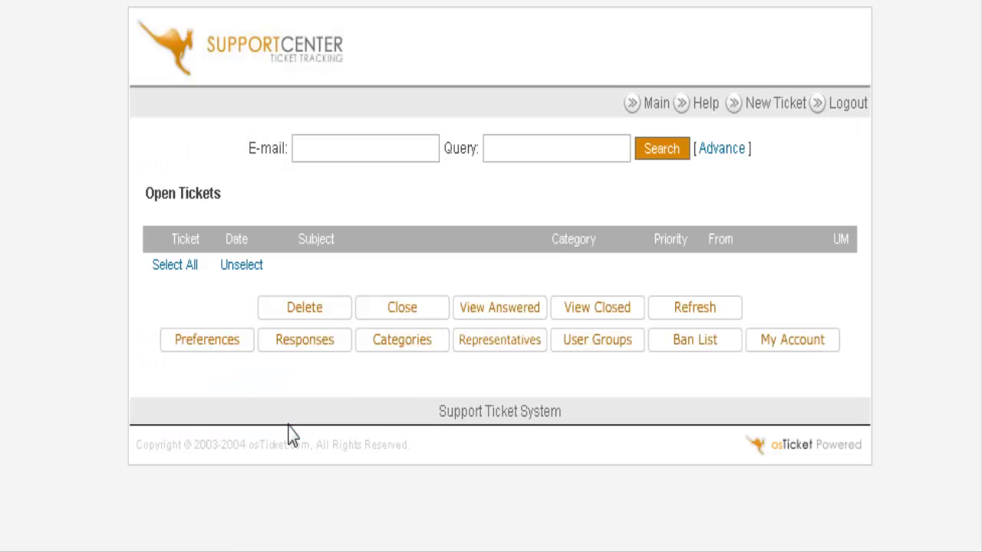
{"action": "left_click", "coordinate": [791, 344]}
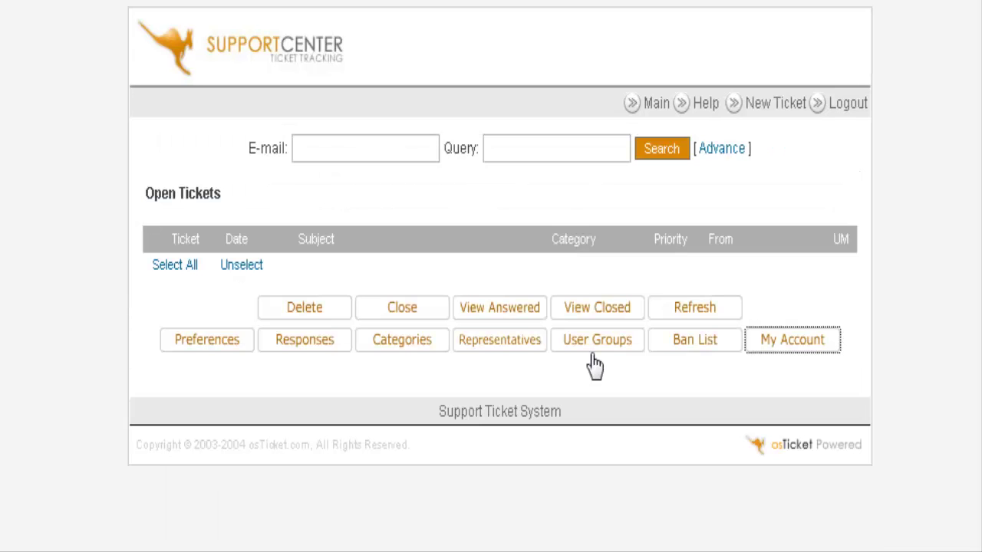
{"action": "left_click", "coordinate": [711, 345]}
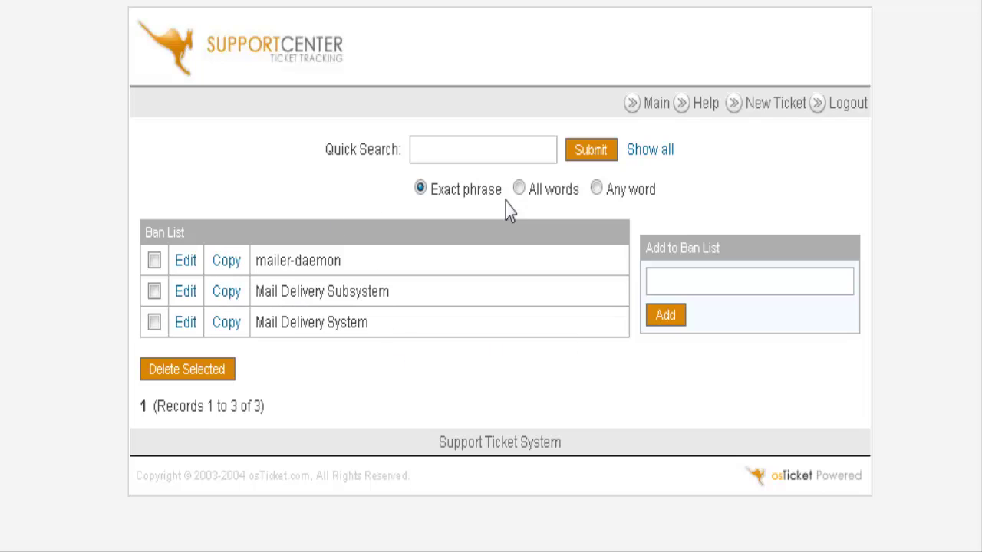
{"action": "left_click", "coordinate": [618, 105]}
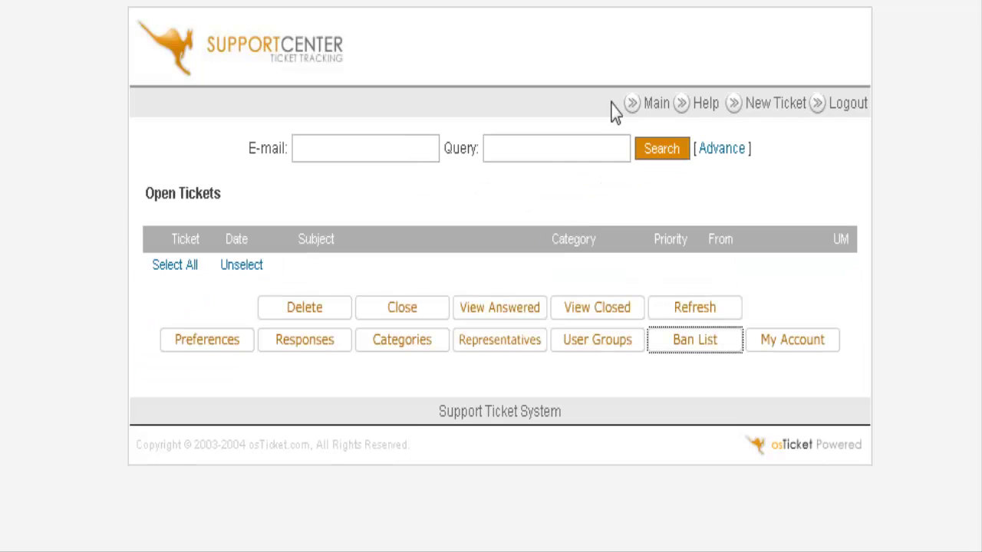
Load the Administrator group, confirming all permissions and categories including General Question and JV Request
{"action": "left_click", "coordinate": [587, 345]}
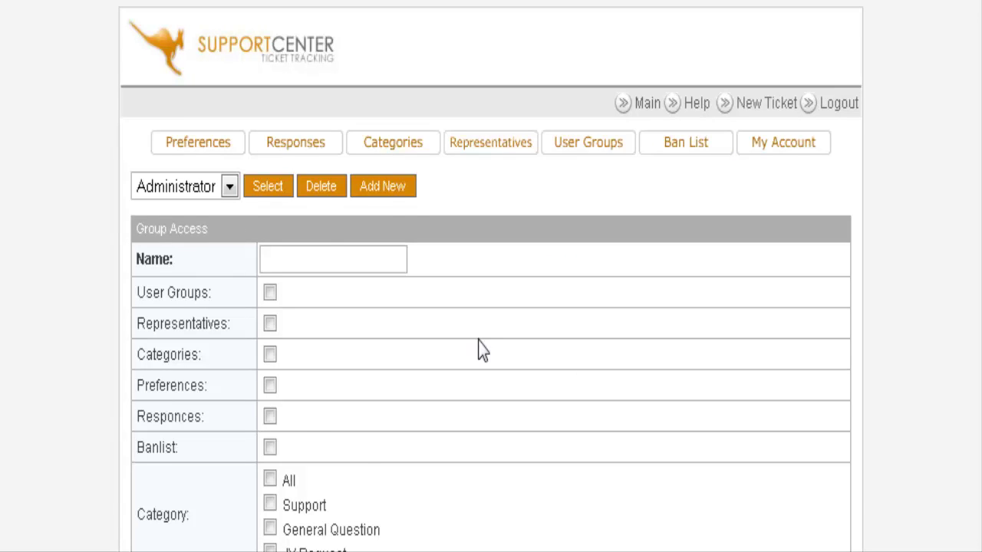
{"action": "scroll", "coordinate": [484, 345], "scroll_direction": "down", "scroll_amount": 3}
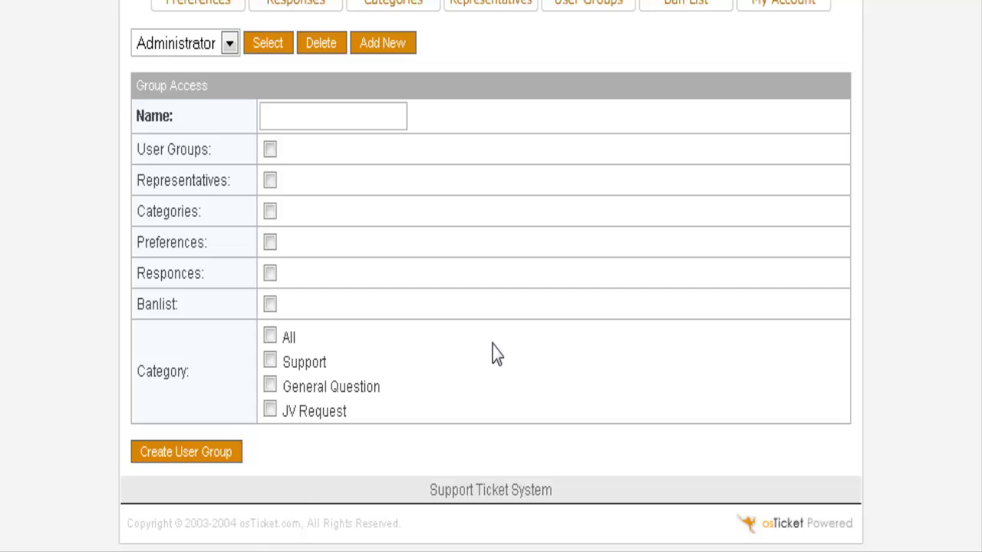
{"action": "scroll", "coordinate": [497, 356], "scroll_direction": "up", "scroll_amount": 3}
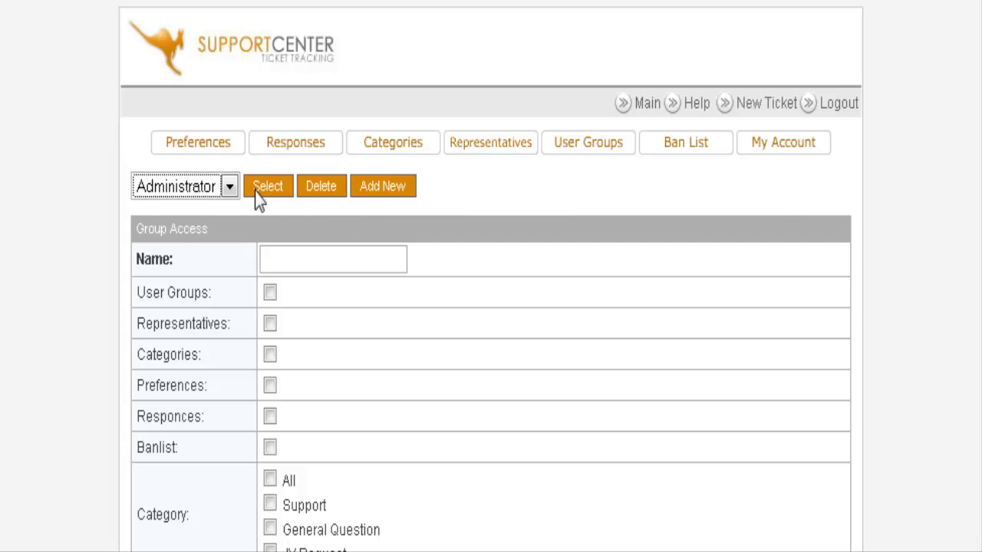
{"action": "left_click", "coordinate": [280, 197]}
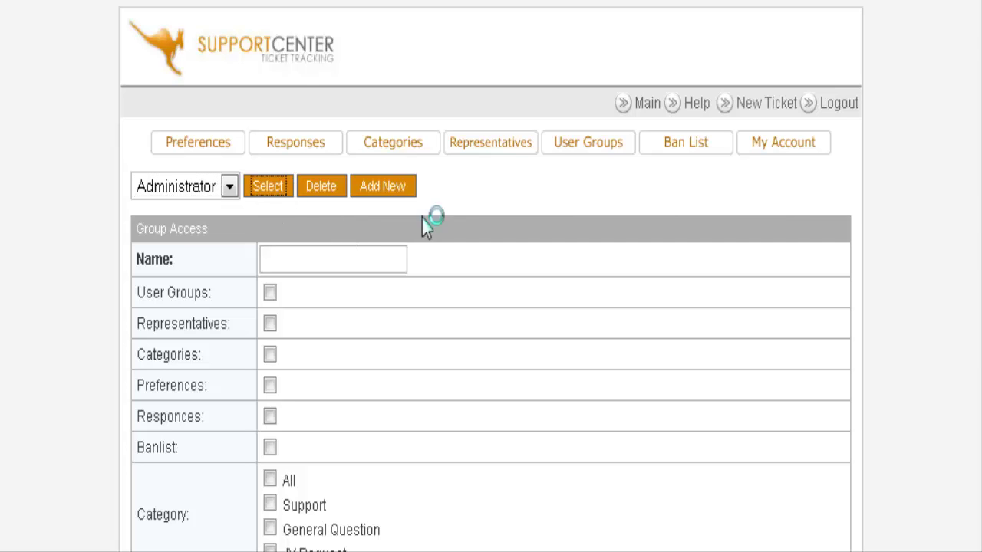
{"action": "scroll", "coordinate": [548, 256], "scroll_direction": "down", "scroll_amount": 3}
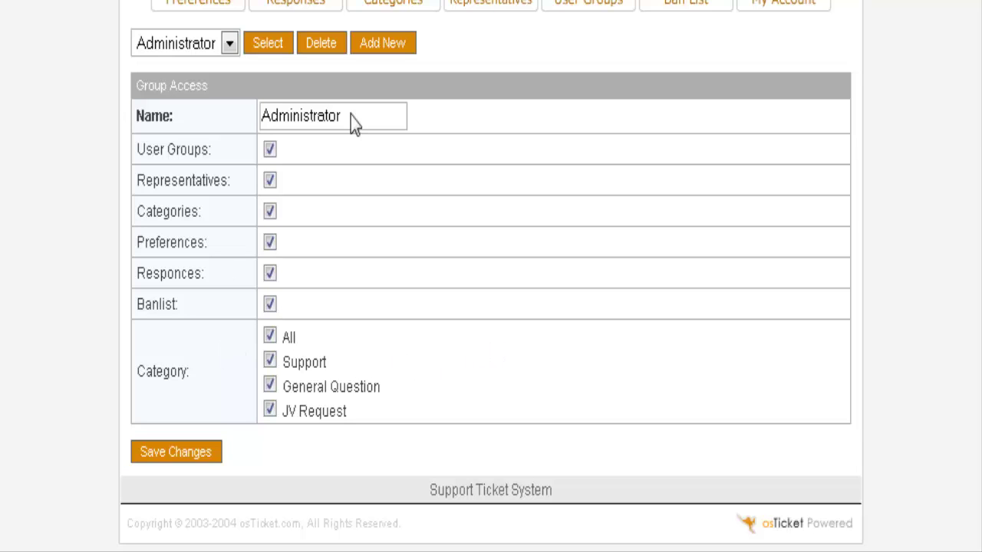
{"action": "scroll", "coordinate": [453, 311], "scroll_direction": "up", "scroll_amount": 3}
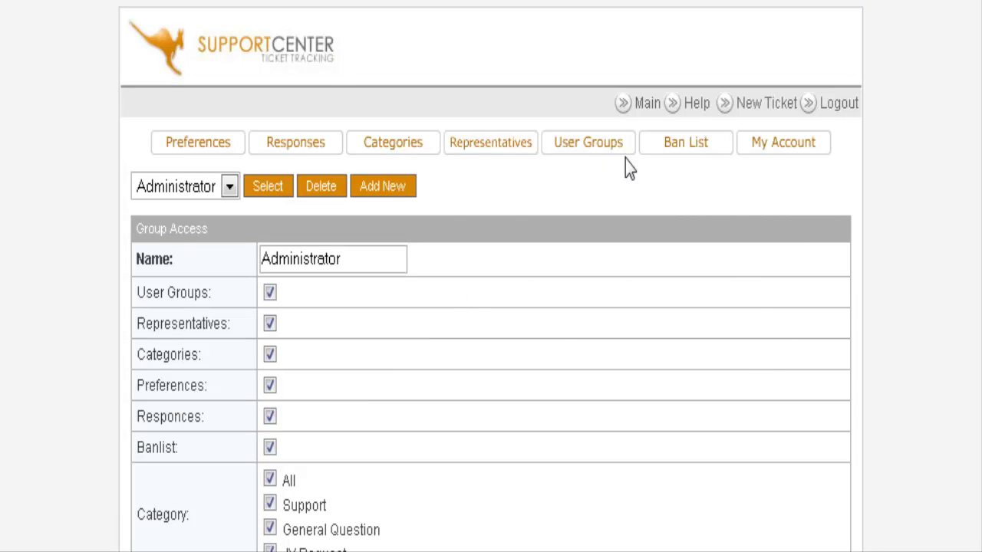
Review the Representatives settings, keeping Administrator as the representative's group
{"action": "left_click", "coordinate": [520, 147]}
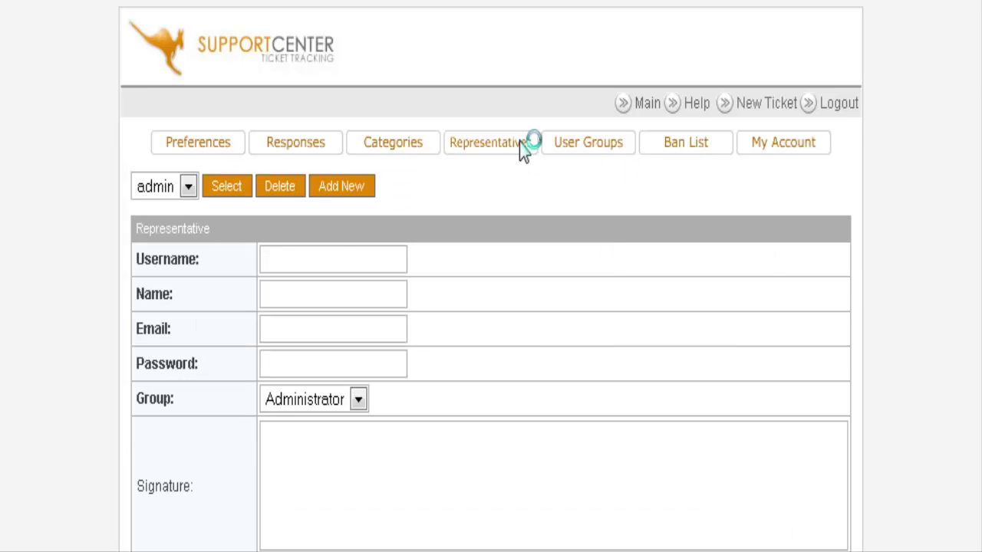
{"action": "scroll", "coordinate": [560, 278], "scroll_direction": "down", "scroll_amount": 1}
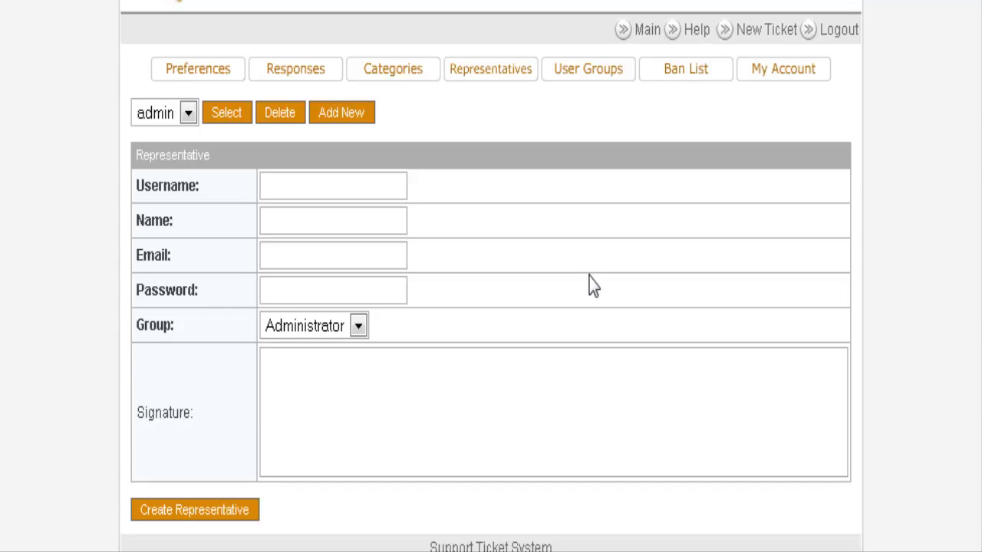
{"action": "left_click", "coordinate": [357, 326]}
{"action": "left_click", "coordinate": [356, 326]}
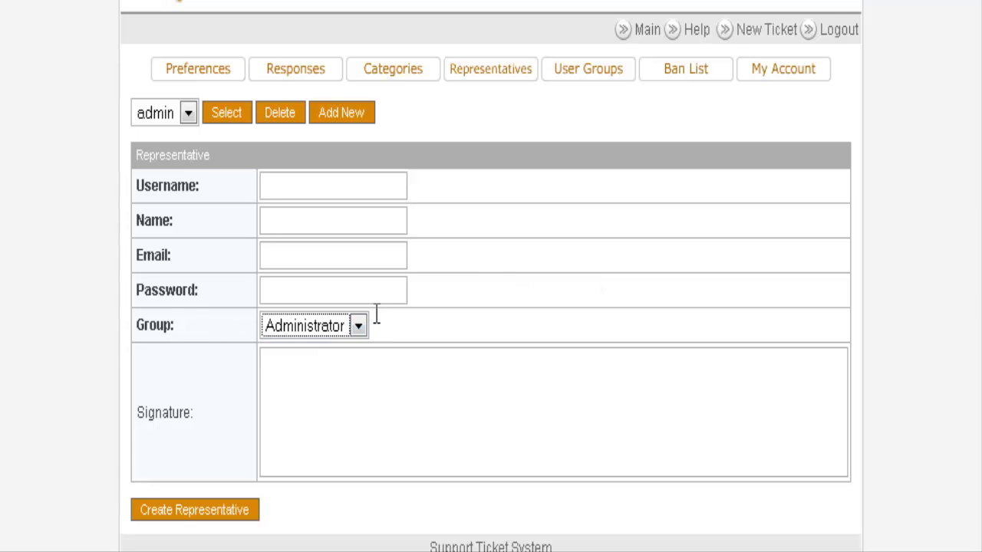
{"action": "scroll", "coordinate": [478, 290], "scroll_direction": "down", "scroll_amount": 1}
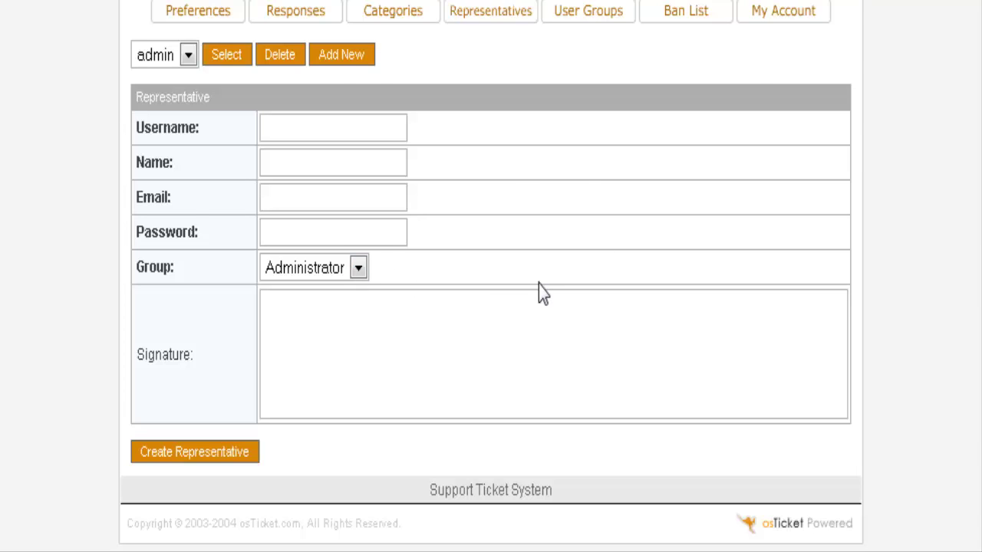
{"action": "scroll", "coordinate": [540, 293], "scroll_direction": "up", "scroll_amount": 3}
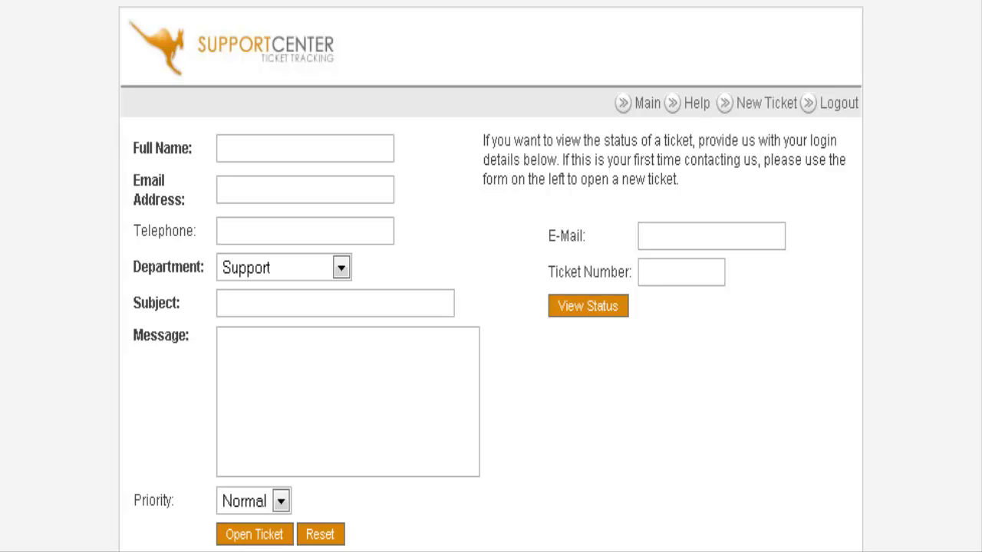
Enter the contact's full name and e-mail address, and choose the General Question department
{"action": "left_click", "coordinate": [240, 148]}
{"action": "type", "text": "Joe"}
{"action": "key", "text": "Tab"}
{"action": "type", "text": "joe@"}
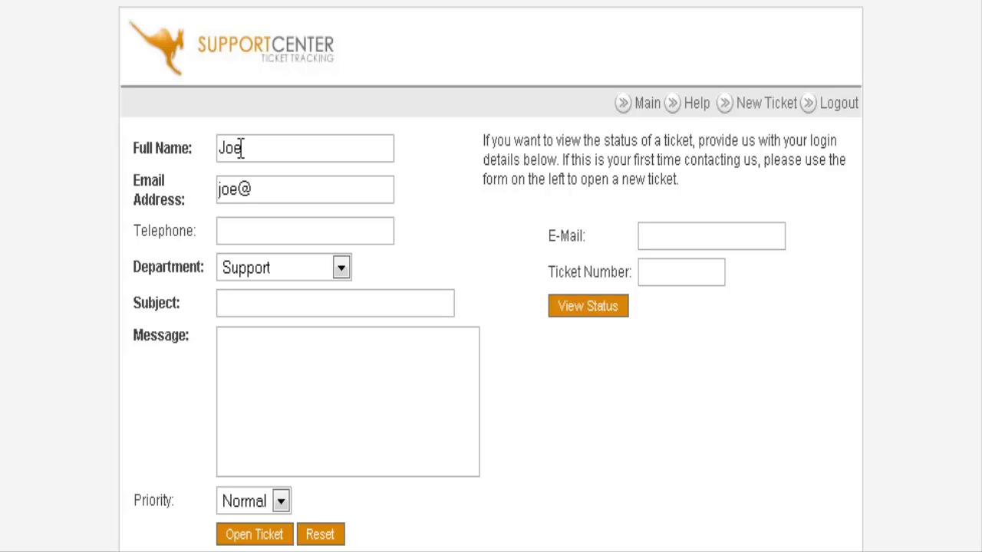
{"action": "type", "text": "joe.com"}
{"action": "left_click", "coordinate": [239, 228]}
{"action": "left_click", "coordinate": [339, 268]}
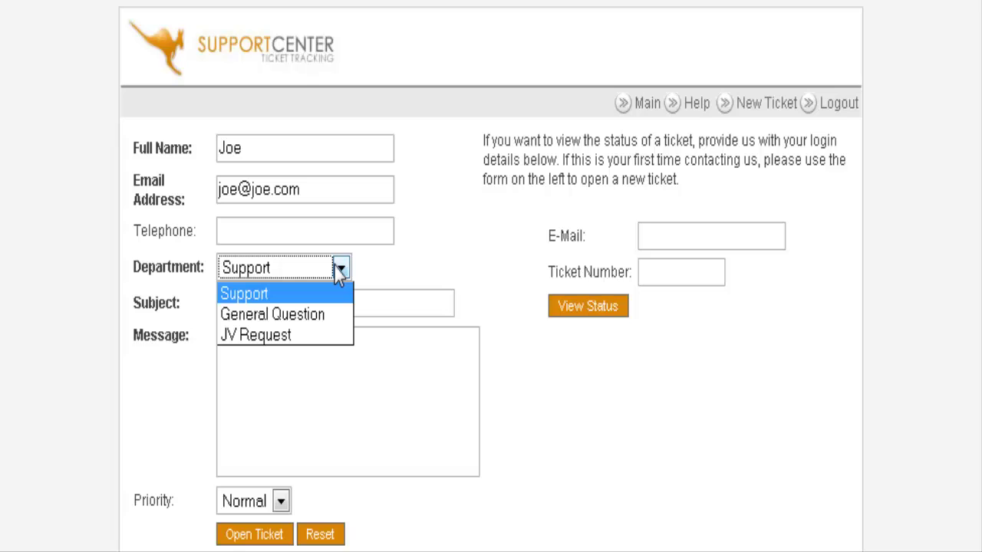
{"action": "left_click", "coordinate": [326, 315]}
Enter 'Subject' as the ticket subject and 'message' as its message
{"action": "left_click", "coordinate": [236, 299]}
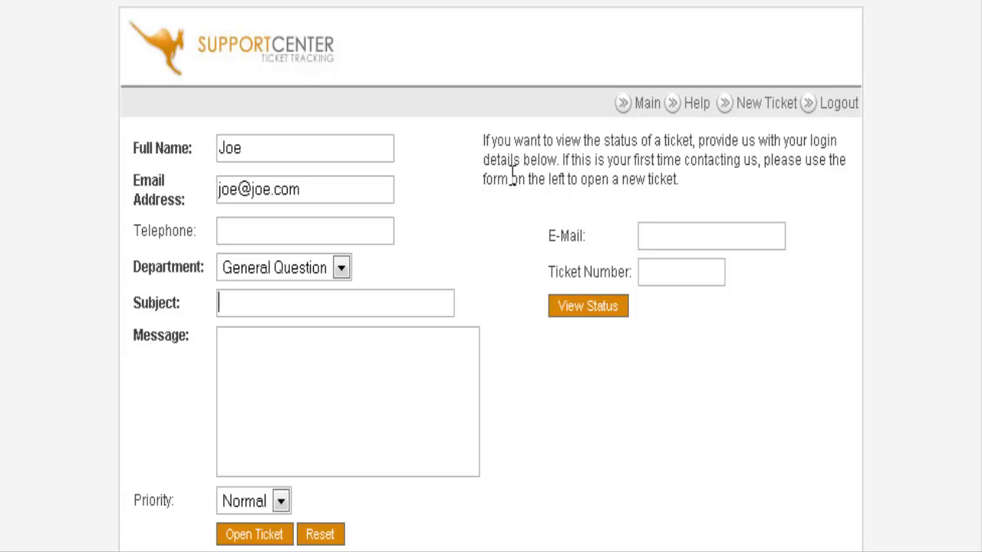
{"action": "type", "text": "Subject"}
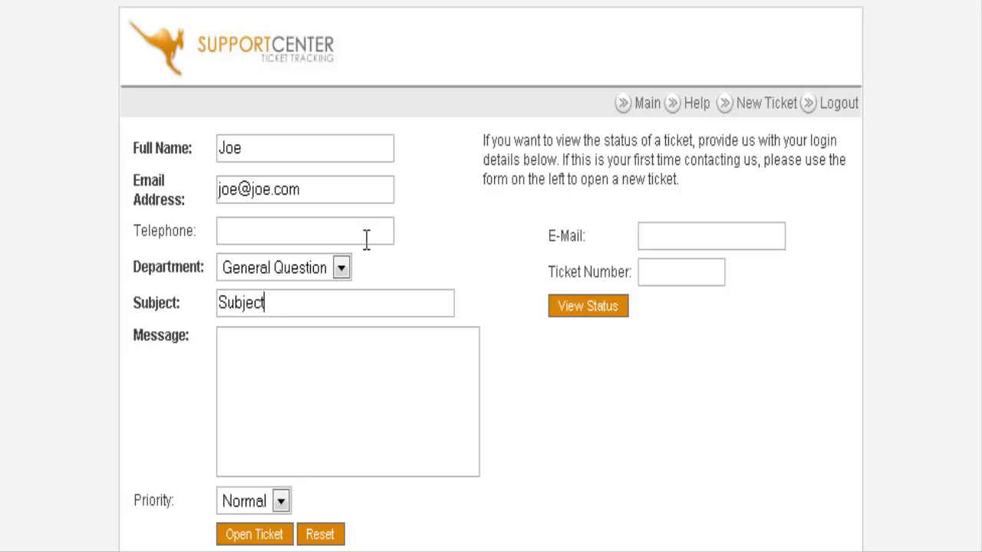
{"action": "left_click", "coordinate": [254, 349]}
{"action": "type", "text": "message"}
{"action": "scroll", "coordinate": [268, 349], "scroll_direction": "down", "scroll_amount": 2}
{"action": "scroll", "coordinate": [261, 356], "scroll_direction": "up", "scroll_amount": 2}
Replace the e-mail with the autocompleted address, keep Normal priority, and submit the ticket
{"action": "left_click_drag", "start_coordinate": [299, 190], "coordinate": [173, 192]}
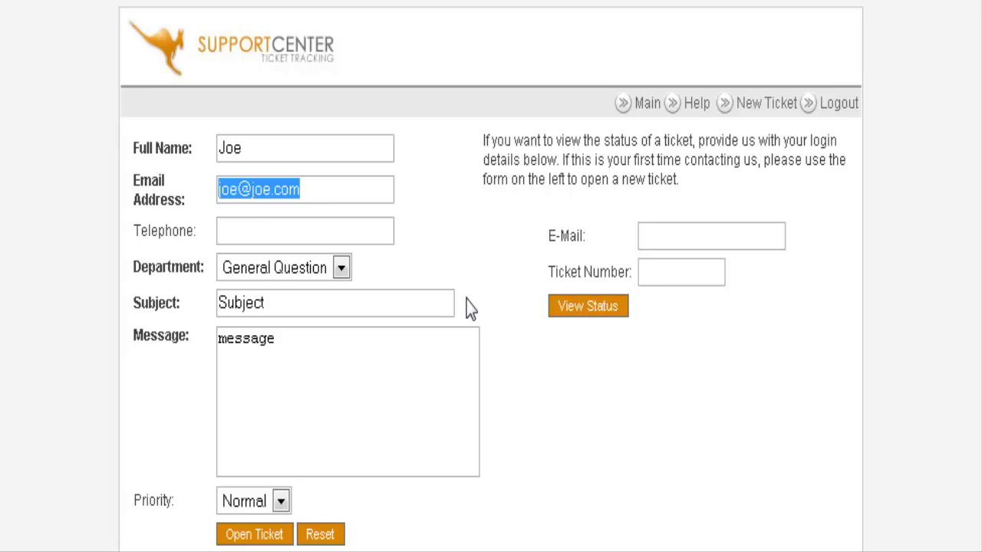
{"action": "type", "text": "tbn"}
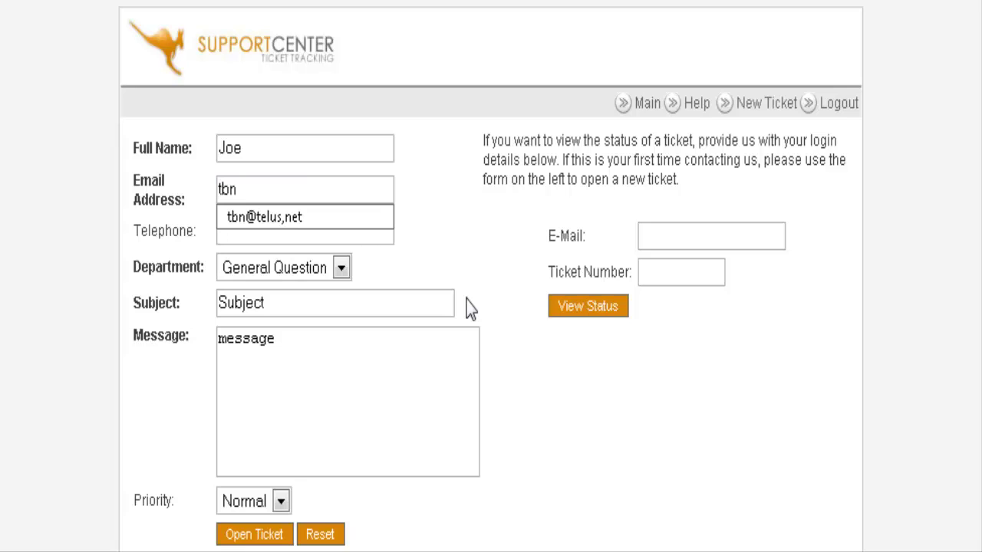
{"action": "key", "text": "Down"}
{"action": "key", "text": "Return"}
{"action": "scroll", "coordinate": [393, 282], "scroll_direction": "down", "scroll_amount": 2}
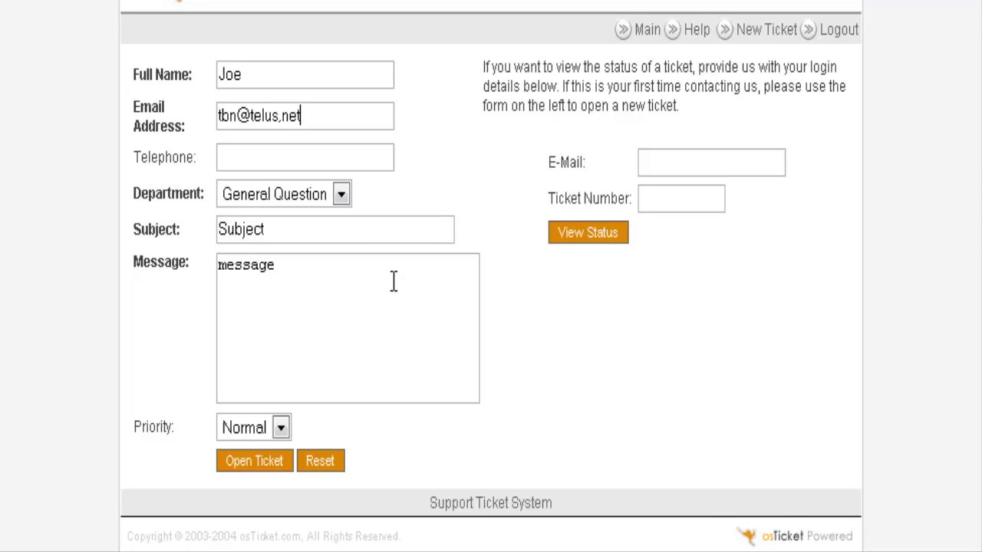
{"action": "scroll", "coordinate": [384, 299], "scroll_direction": "down", "scroll_amount": 1}
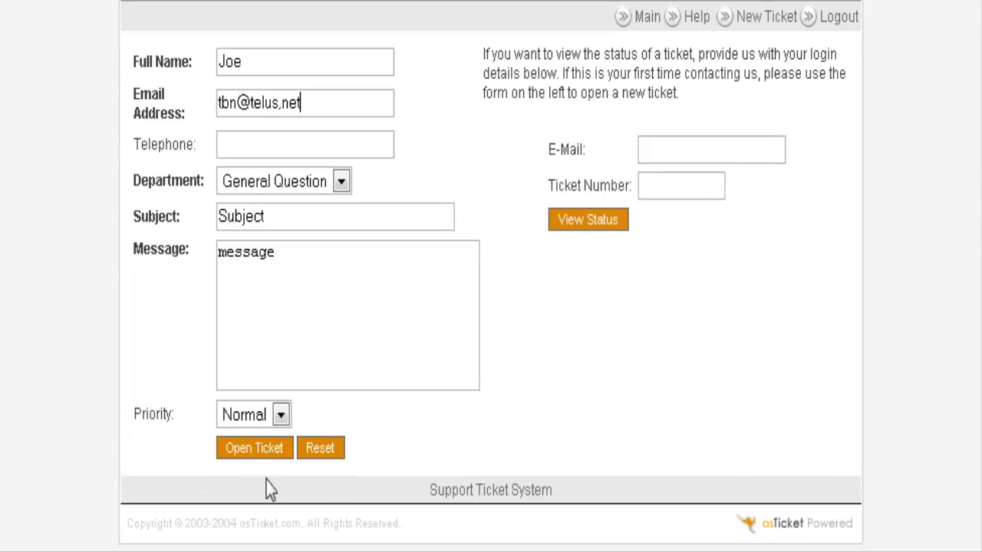
{"action": "left_click", "coordinate": [281, 415]}
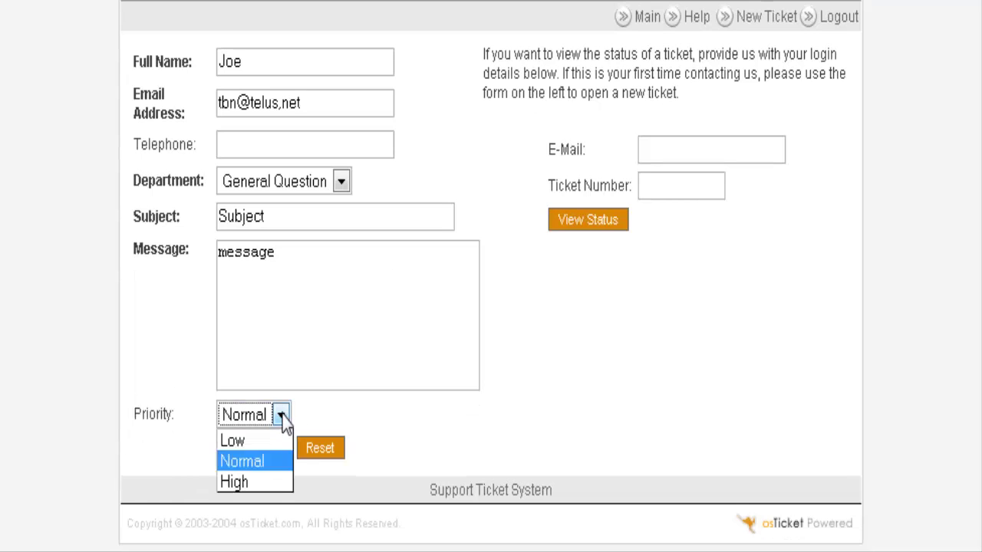
{"action": "left_click", "coordinate": [281, 415]}
{"action": "left_click", "coordinate": [338, 386]}
{"action": "left_click", "coordinate": [251, 453]}
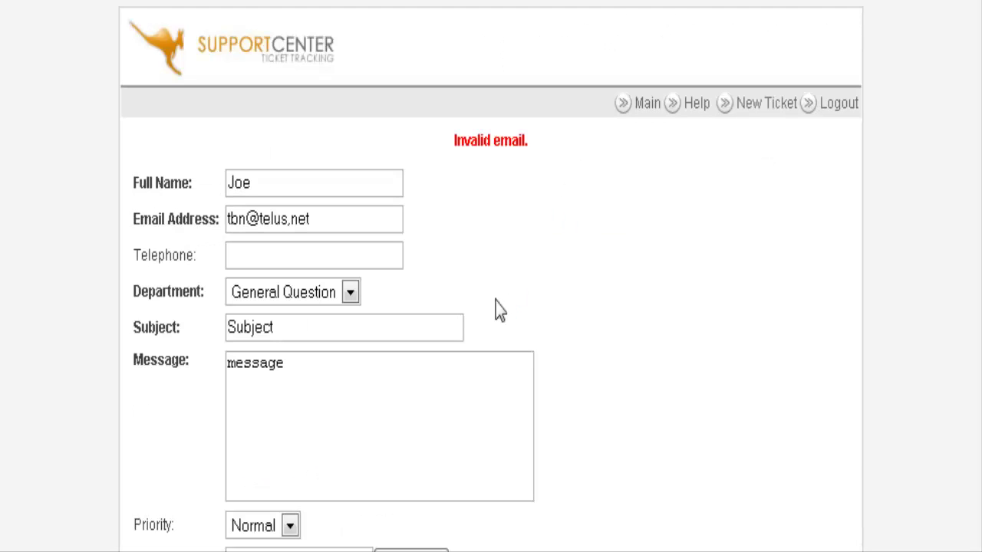
Change the e-mail's comma to a period, submit the ticket, and view its status
{"action": "left_click", "coordinate": [337, 230]}
{"action": "key", "text": "Left"}
{"action": "key", "text": "Left"}
{"action": "key", "text": "Left"}
{"action": "key", "text": "BackSpace"}
{"action": "type", "text": "."}
{"action": "scroll", "coordinate": [376, 388], "scroll_direction": "down", "scroll_amount": 2}
{"action": "left_click", "coordinate": [238, 452]}
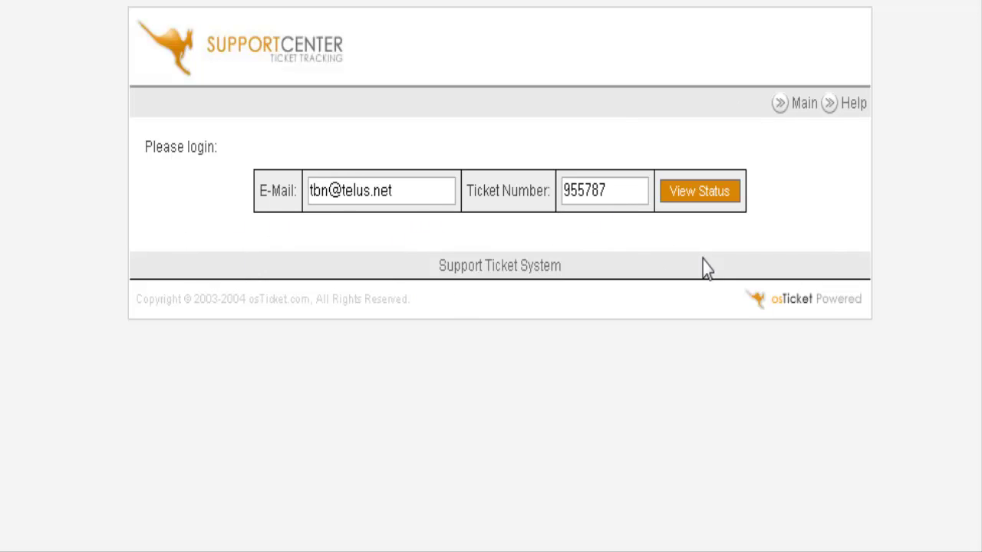
{"action": "left_click", "coordinate": [695, 191]}
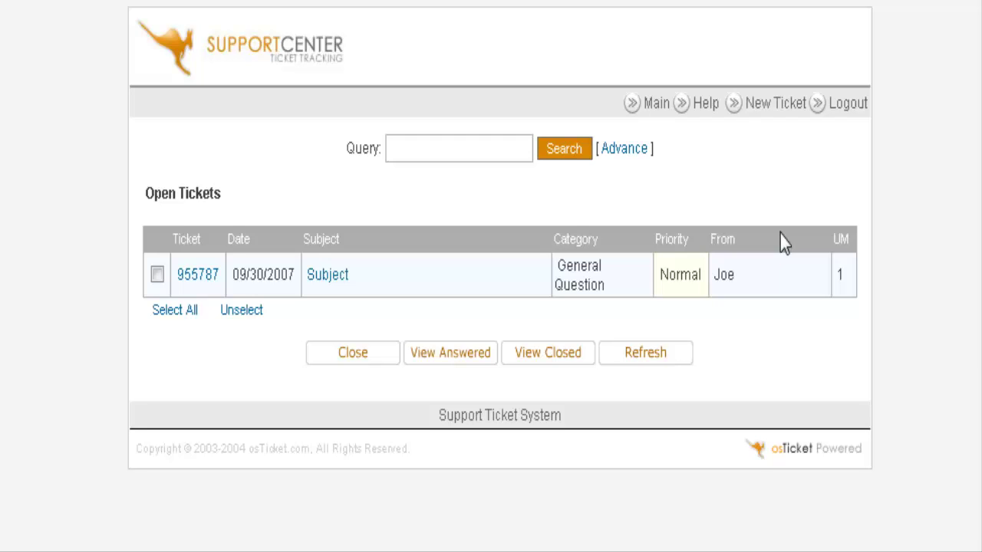
Log in as administrator with the admin password, declining to save it in Firefox
{"action": "left_click", "coordinate": [598, 191]}
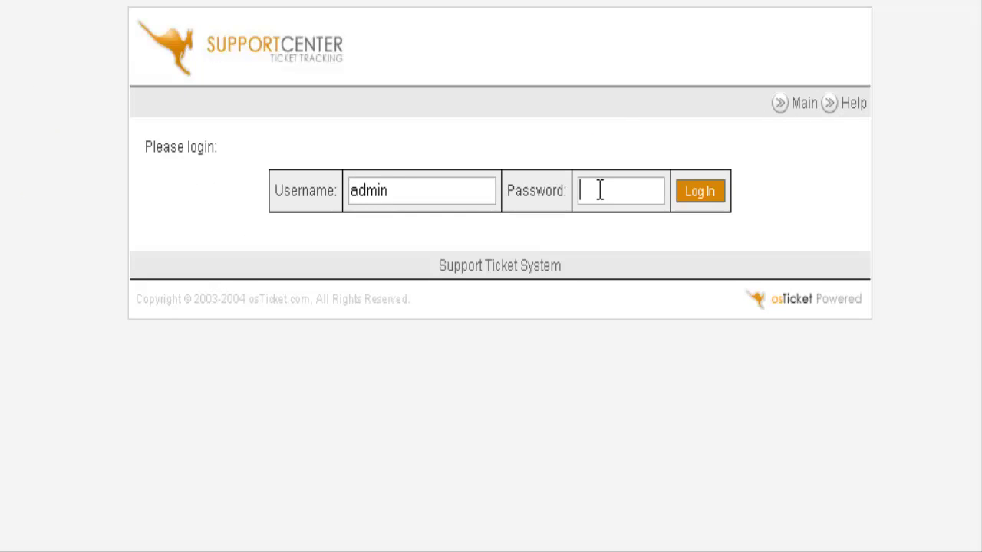
{"action": "type", "text": "********"}
{"action": "left_click", "coordinate": [707, 191]}
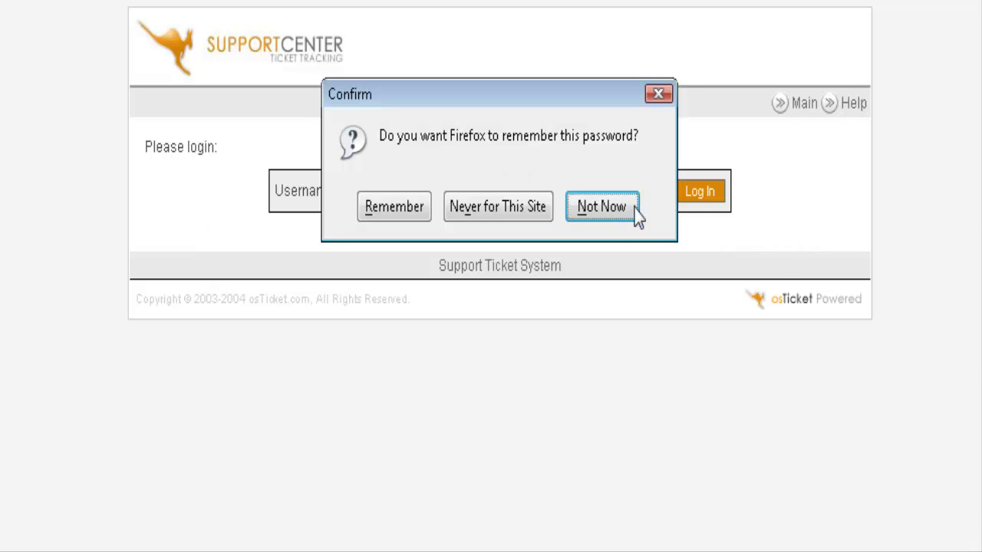
{"action": "left_click", "coordinate": [634, 208]}
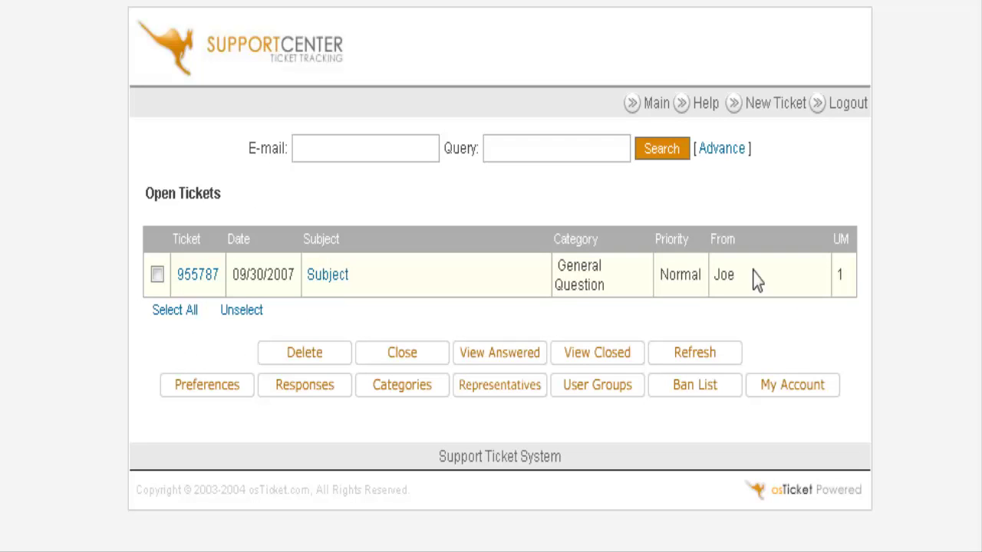
Open the General Question ticket's detail page and review its message
{"action": "left_click", "coordinate": [335, 284]}
{"action": "scroll", "coordinate": [499, 323], "scroll_direction": "down", "scroll_amount": 3}
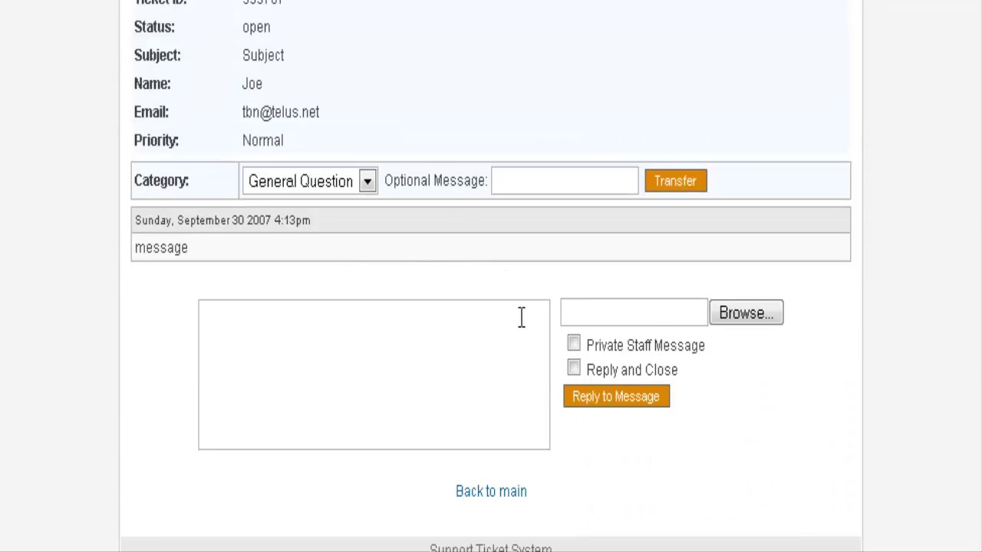
{"action": "scroll", "coordinate": [533, 333], "scroll_direction": "down", "scroll_amount": 1}
{"action": "scroll", "coordinate": [534, 333], "scroll_direction": "up", "scroll_amount": 2}
{"action": "scroll", "coordinate": [531, 340], "scroll_direction": "up", "scroll_amount": 3}
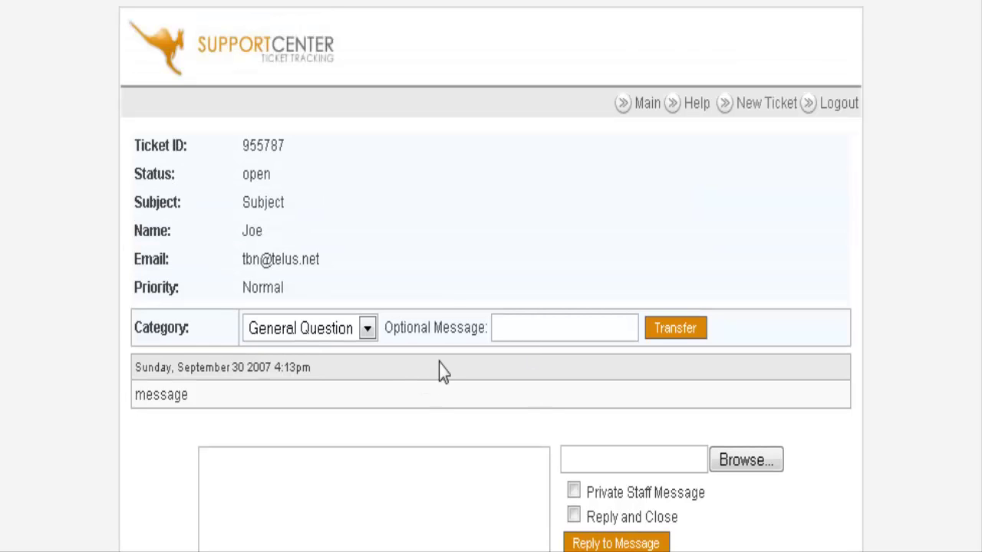
{"action": "scroll", "coordinate": [511, 249], "scroll_direction": "down", "scroll_amount": 2}
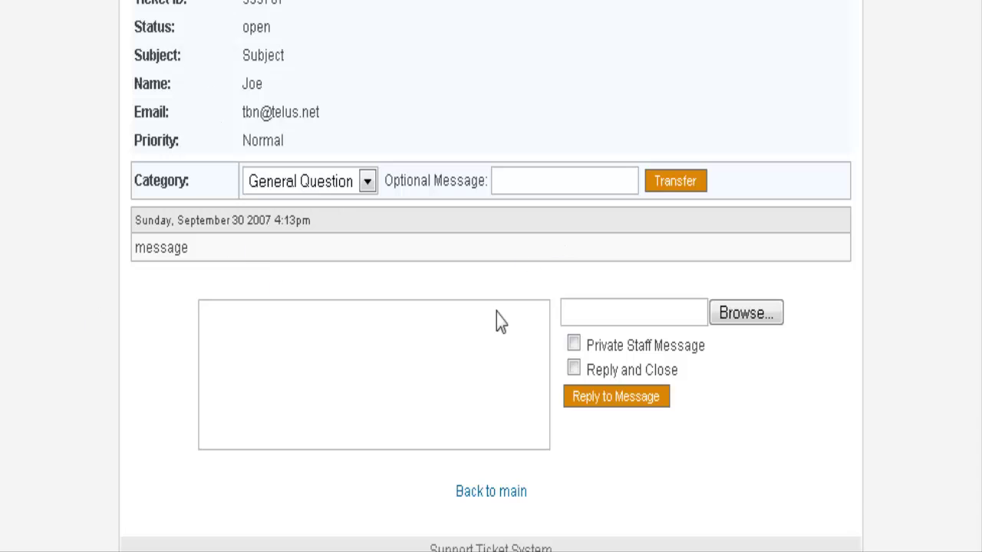
{"action": "scroll", "coordinate": [319, 279], "scroll_direction": "down", "scroll_amount": 1}
Send the reply 'Closed' with the Reply and Close option ticked
{"action": "left_click", "coordinate": [256, 248]}
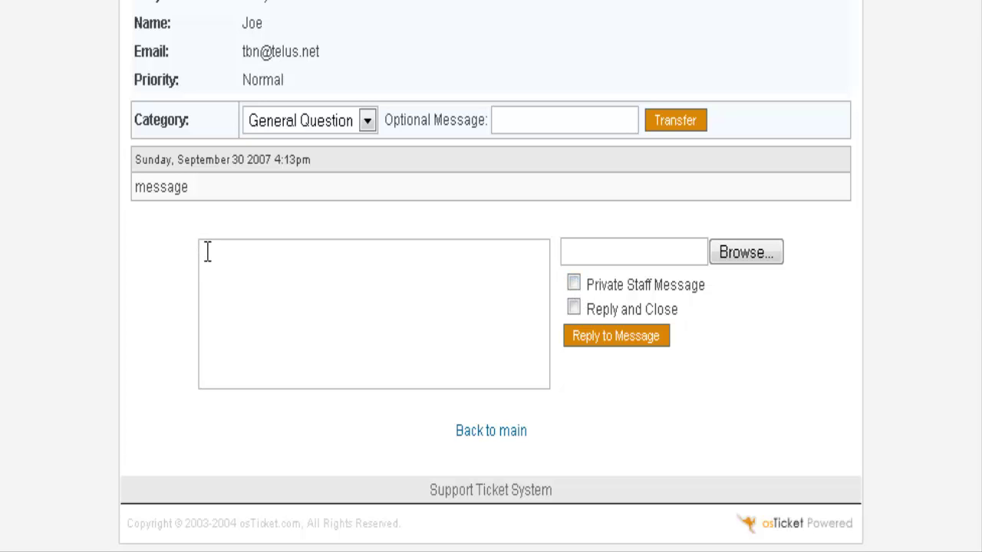
{"action": "scroll", "coordinate": [319, 330], "scroll_direction": "up", "scroll_amount": 2}
{"action": "scroll", "coordinate": [331, 340], "scroll_direction": "down", "scroll_amount": 2}
{"action": "left_click", "coordinate": [283, 301]}
{"action": "type", "text": "Closed"}
{"action": "scroll", "coordinate": [399, 208], "scroll_direction": "up", "scroll_amount": 2}
{"action": "scroll", "coordinate": [360, 177], "scroll_direction": "up", "scroll_amount": 2}
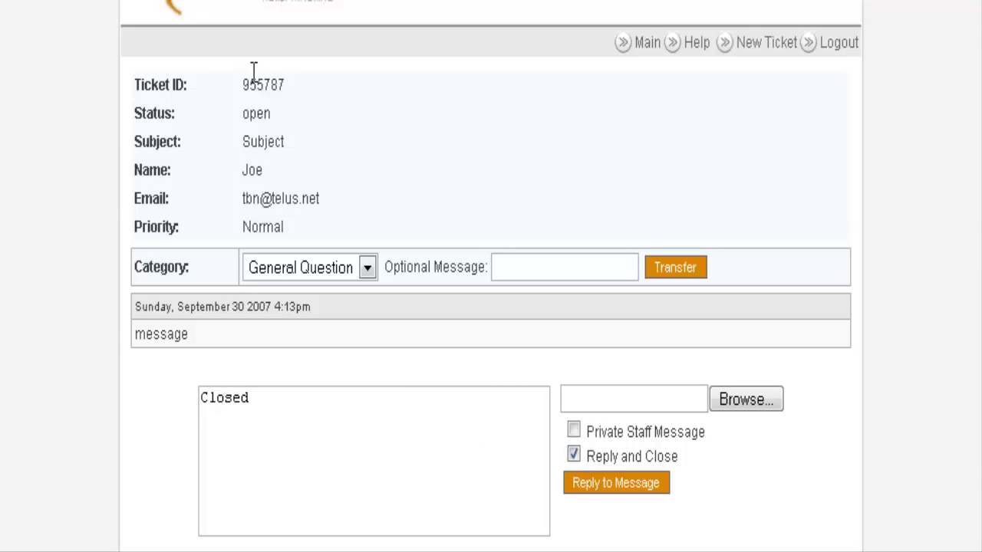
{"action": "scroll", "coordinate": [306, 184], "scroll_direction": "down", "scroll_amount": 4}
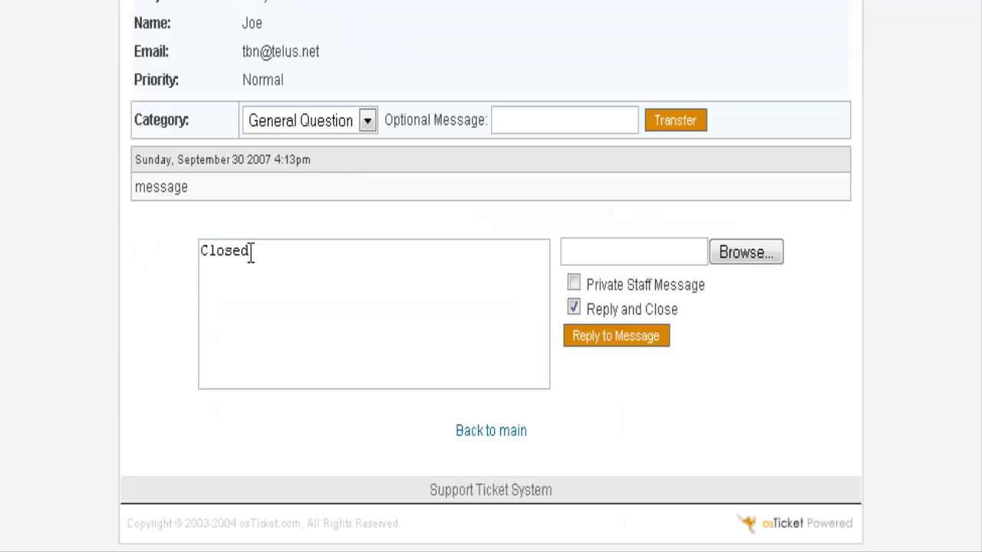
{"action": "left_click", "coordinate": [625, 338]}
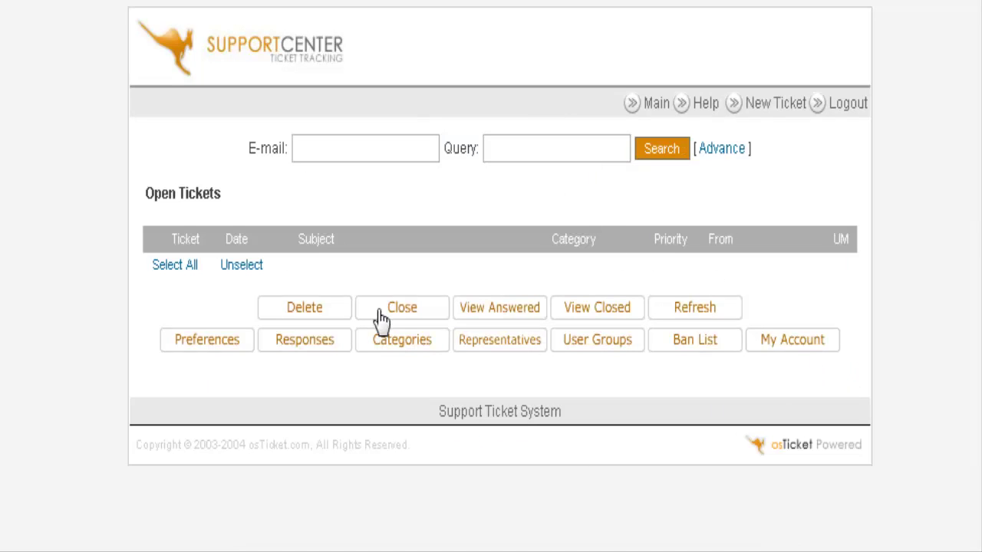
Open the ticket from the Closed Tickets list to check its closed status and reply
{"action": "left_click", "coordinate": [592, 310]}
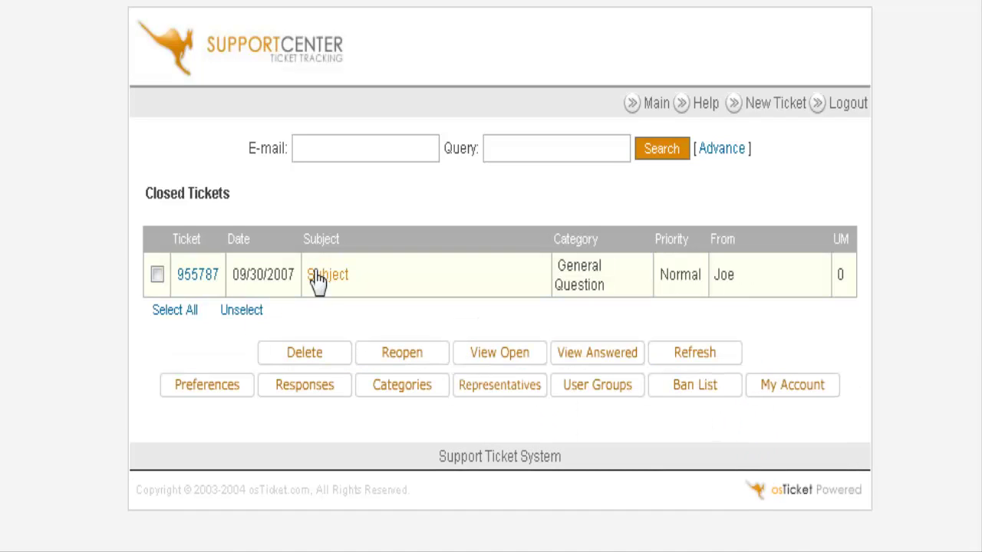
{"action": "left_click", "coordinate": [328, 278]}
{"action": "scroll", "coordinate": [460, 292], "scroll_direction": "down", "scroll_amount": 3}
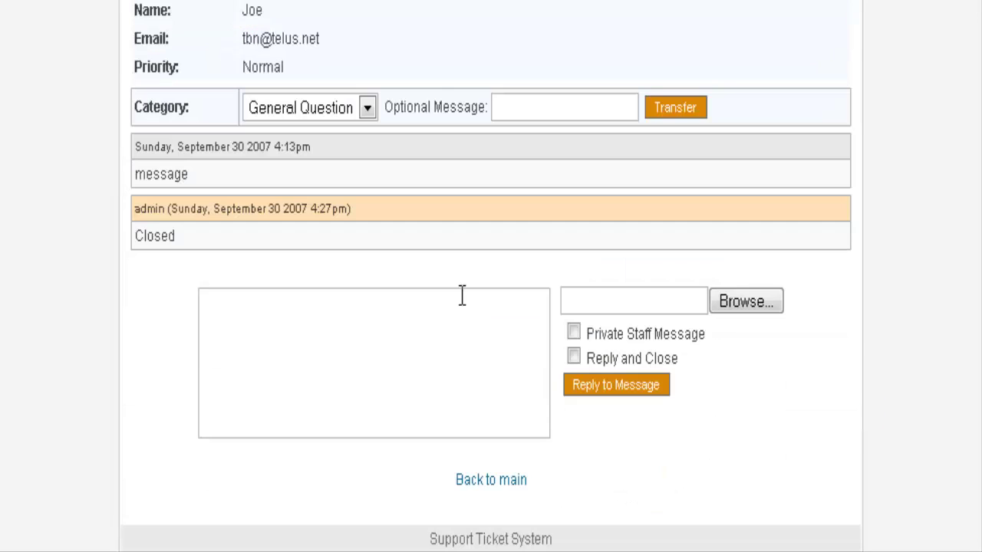
{"action": "scroll", "coordinate": [491, 314], "scroll_direction": "up", "scroll_amount": 3}
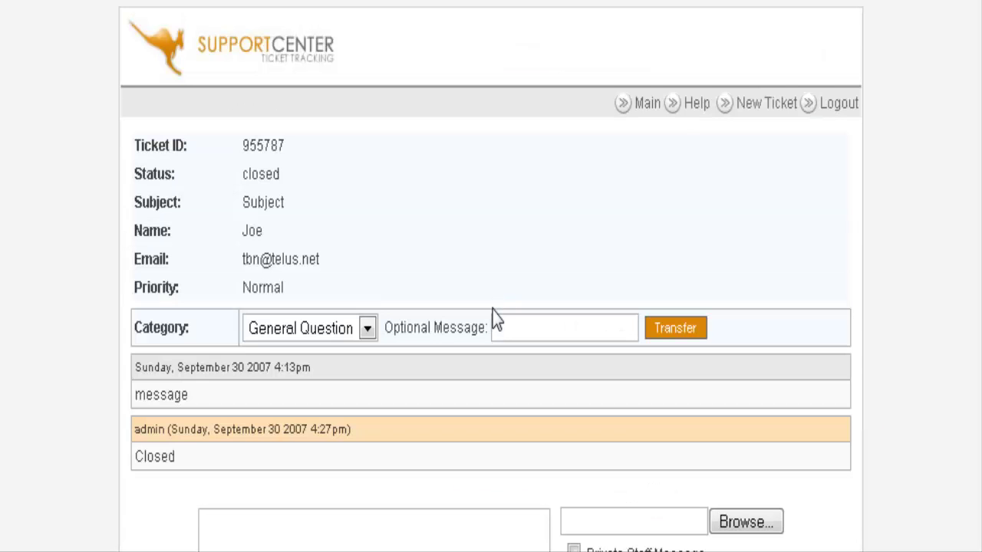